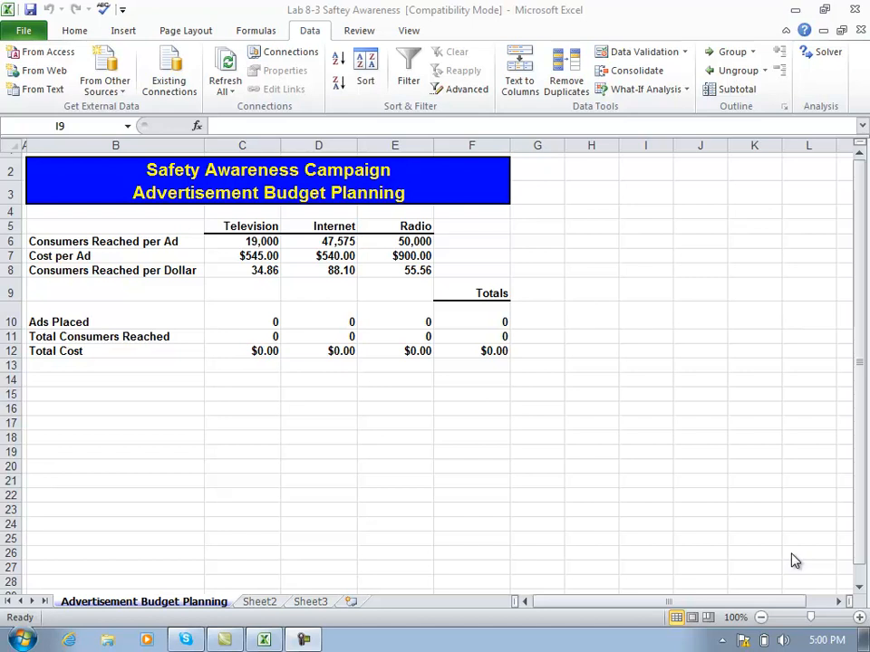
Save a copy of the workbook to the Desktop as Lab 8-3 Saftey Awareness2 in Excel 97-2003 format
{"action": "left_click", "coordinate": [31, 35]}
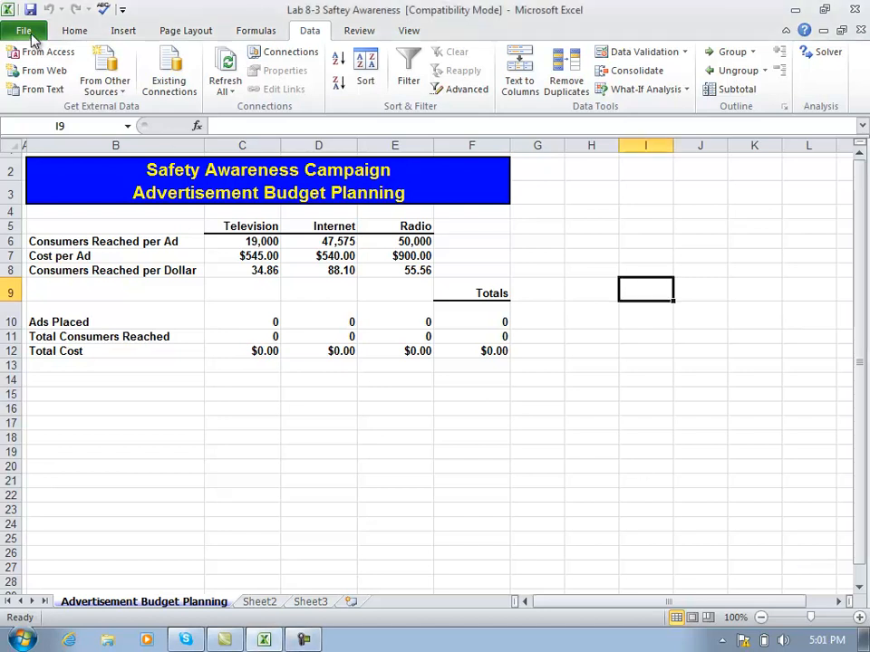
{"action": "left_click", "coordinate": [27, 32]}
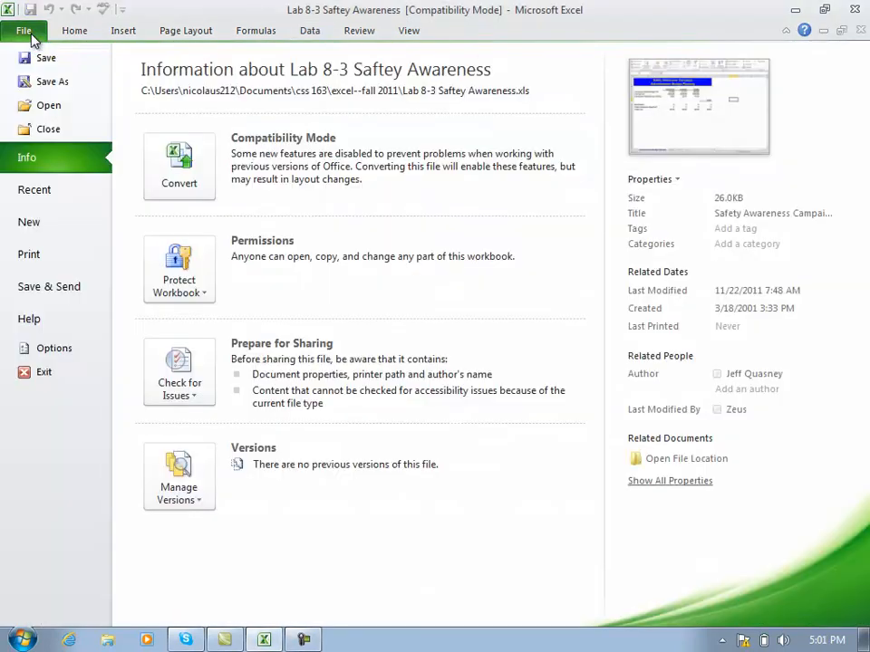
{"action": "left_click", "coordinate": [46, 80]}
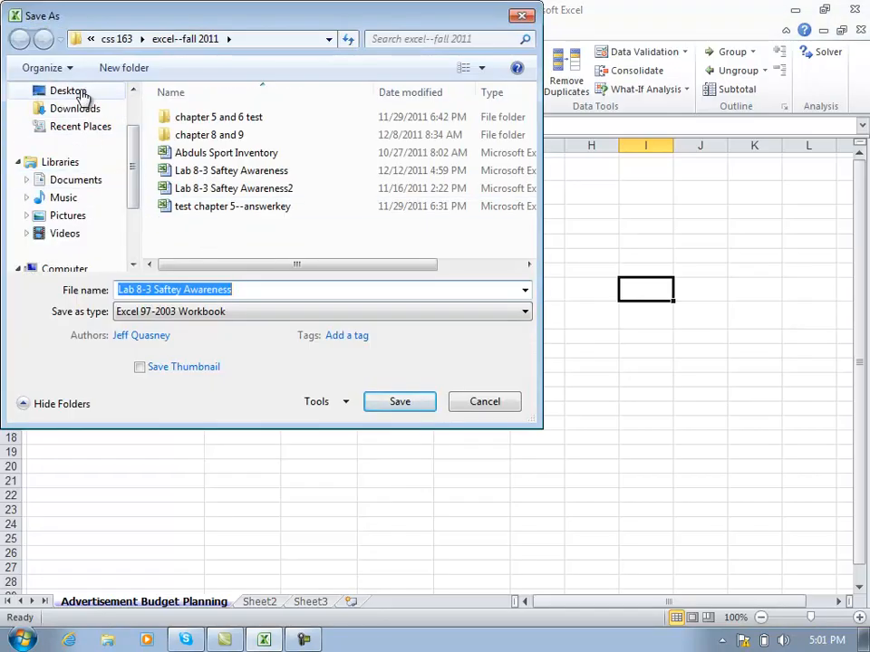
{"action": "left_click", "coordinate": [80, 91]}
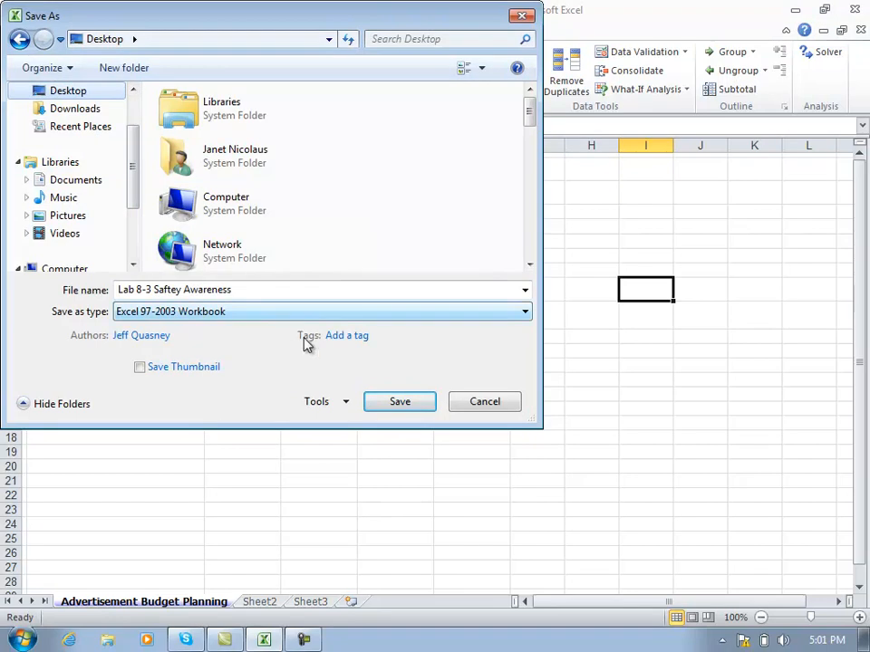
{"action": "left_click", "coordinate": [268, 292]}
{"action": "double_click", "coordinate": [267, 293]}
{"action": "left_click", "coordinate": [267, 292]}
{"action": "type", "text": "2"}
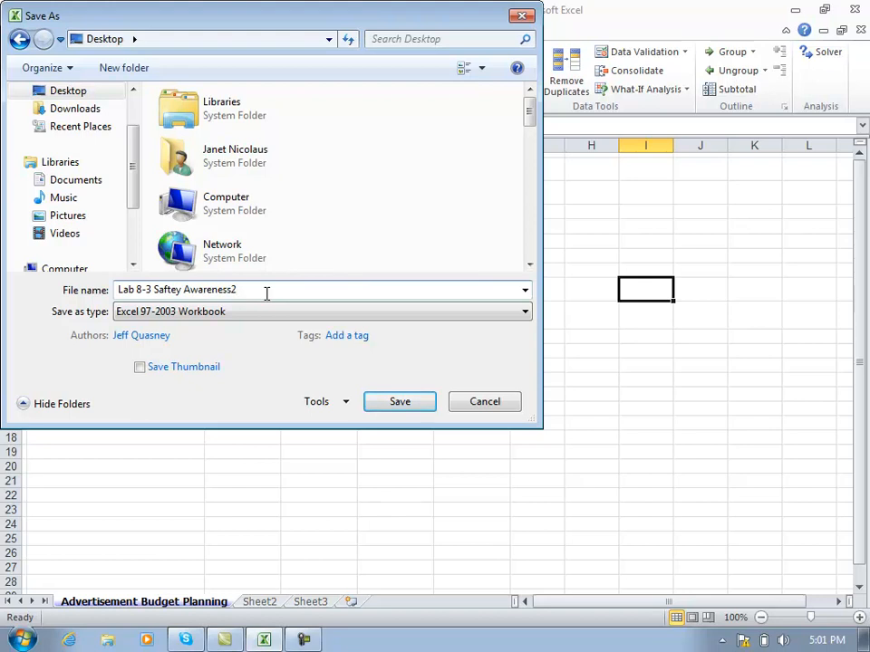
{"action": "left_click", "coordinate": [384, 408]}
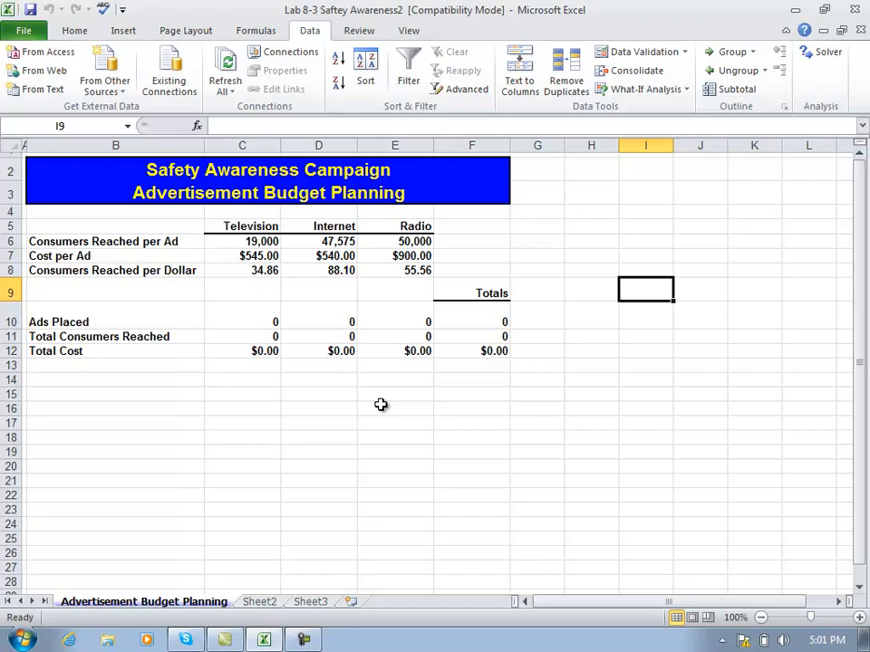
Display the worksheet's formulas, examine how the per-dollar and total rows are calculated, and return to the normal value view
{"action": "key", "text": "ctrl+grave"}
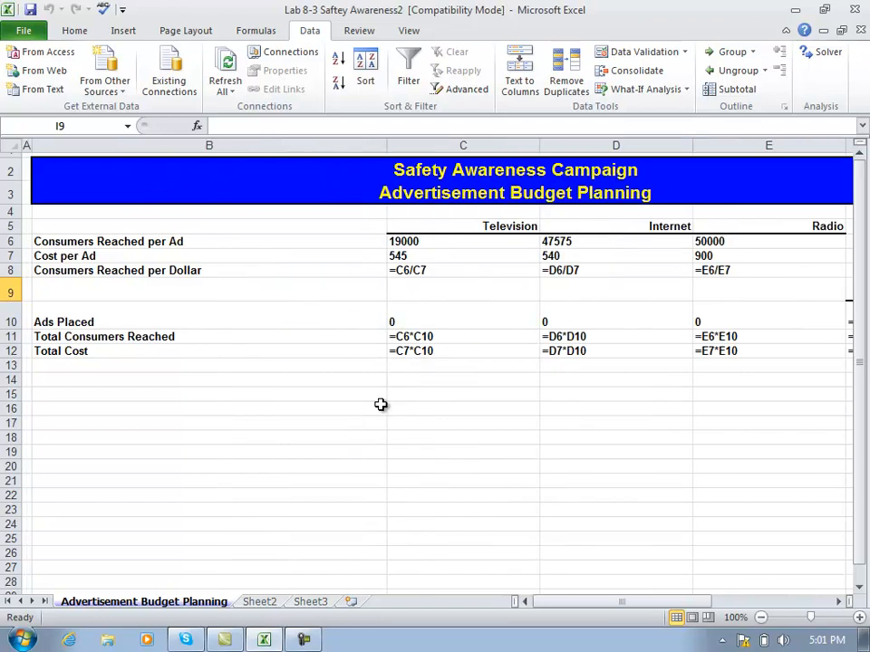
{"action": "mouse_move", "coordinate": [547, 610]}
{"action": "left_mouse_down"}
{"action": "mouse_move", "coordinate": [603, 627]}
{"action": "mouse_move", "coordinate": [608, 607]}
{"action": "mouse_move", "coordinate": [544, 608]}
{"action": "left_mouse_up"}
{"action": "mouse_move", "coordinate": [569, 601]}
{"action": "left_mouse_down"}
{"action": "mouse_move", "coordinate": [595, 614]}
{"action": "mouse_move", "coordinate": [634, 609]}
{"action": "mouse_move", "coordinate": [560, 602]}
{"action": "left_mouse_up"}
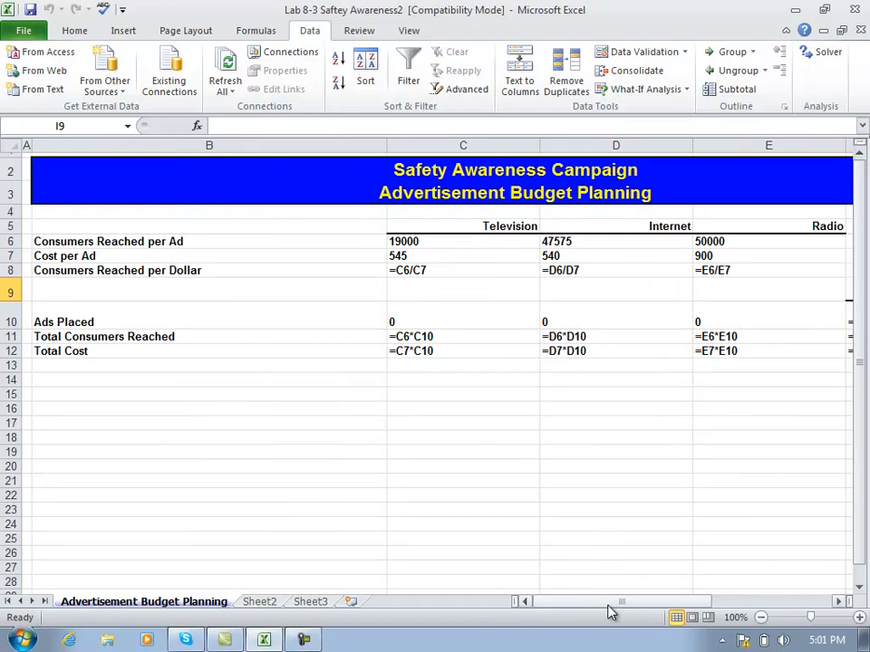
{"action": "left_click_drag", "start_coordinate": [610, 607], "coordinate": [650, 605]}
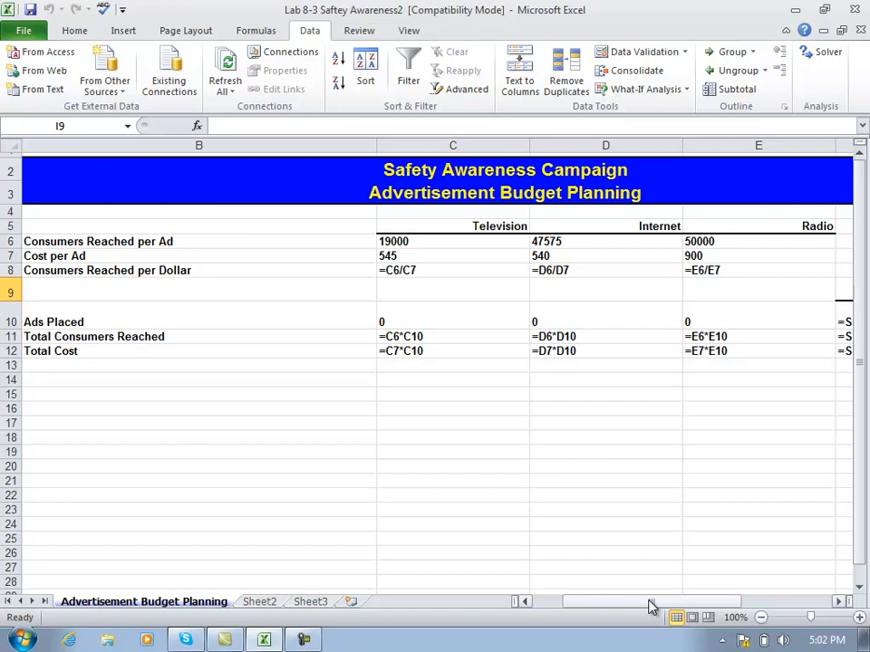
{"action": "key", "text": "ctrl+grave"}
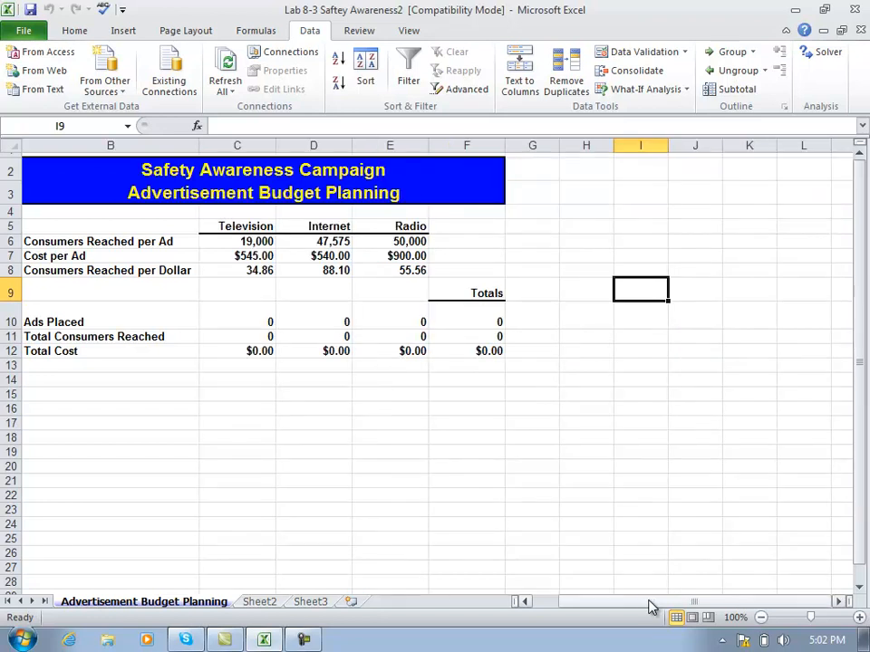
Start Solver and set the objective to the overall total of consumers reached, cell F11
{"action": "left_click", "coordinate": [815, 60]}
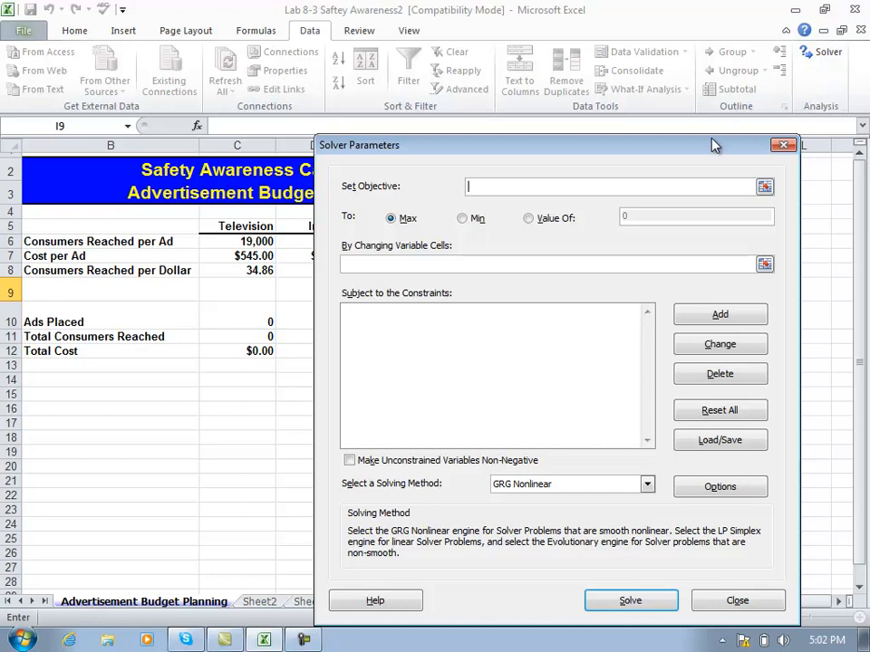
{"action": "left_click_drag", "start_coordinate": [715, 142], "coordinate": [635, 144]}
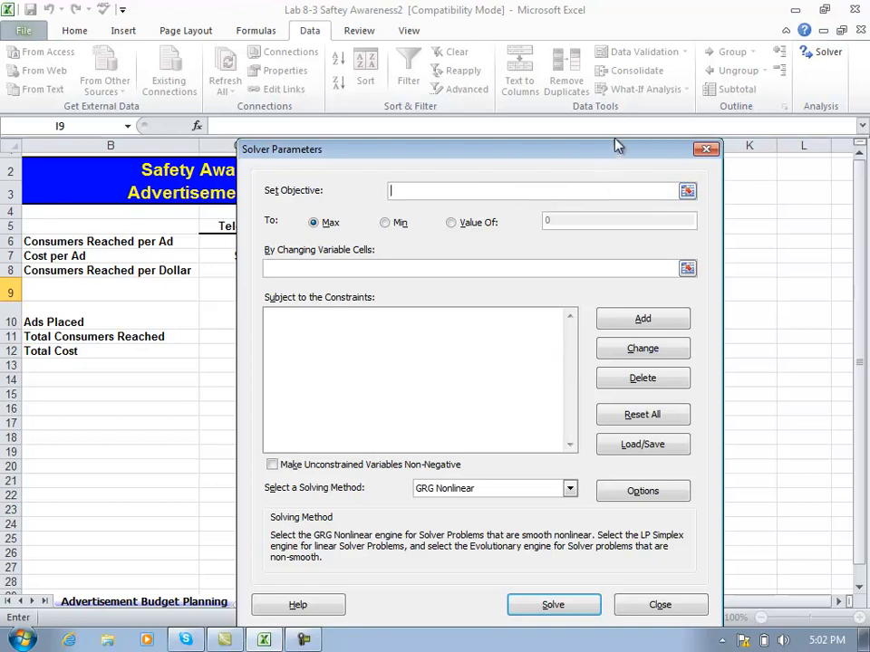
{"action": "left_click_drag", "start_coordinate": [622, 150], "coordinate": [703, 405]}
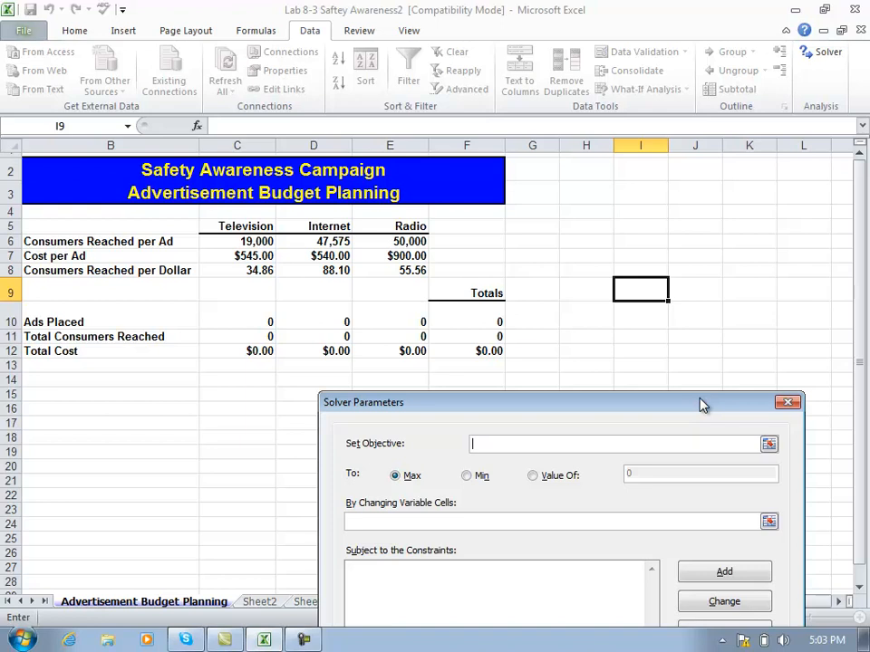
{"action": "left_click", "coordinate": [494, 337]}
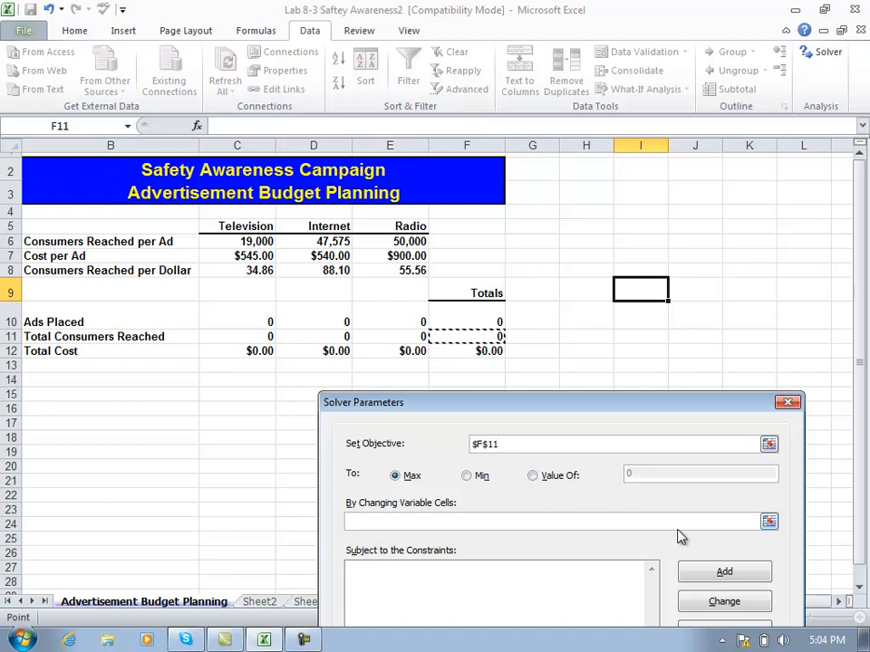
Set Solver's changing variable cells to the ads placed for the three media, C10:E10
{"action": "left_click", "coordinate": [769, 523]}
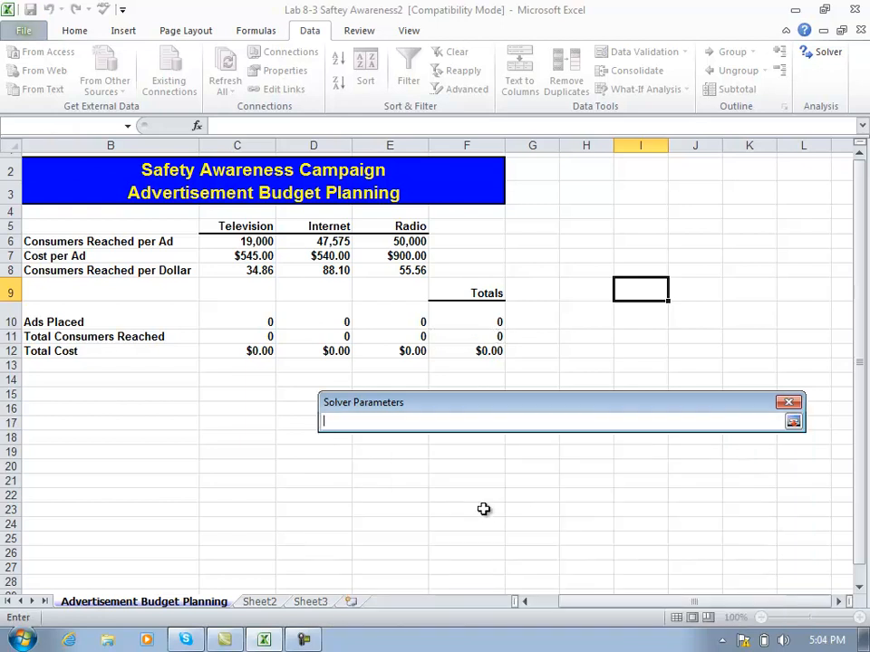
{"action": "left_click_drag", "start_coordinate": [245, 314], "coordinate": [373, 318]}
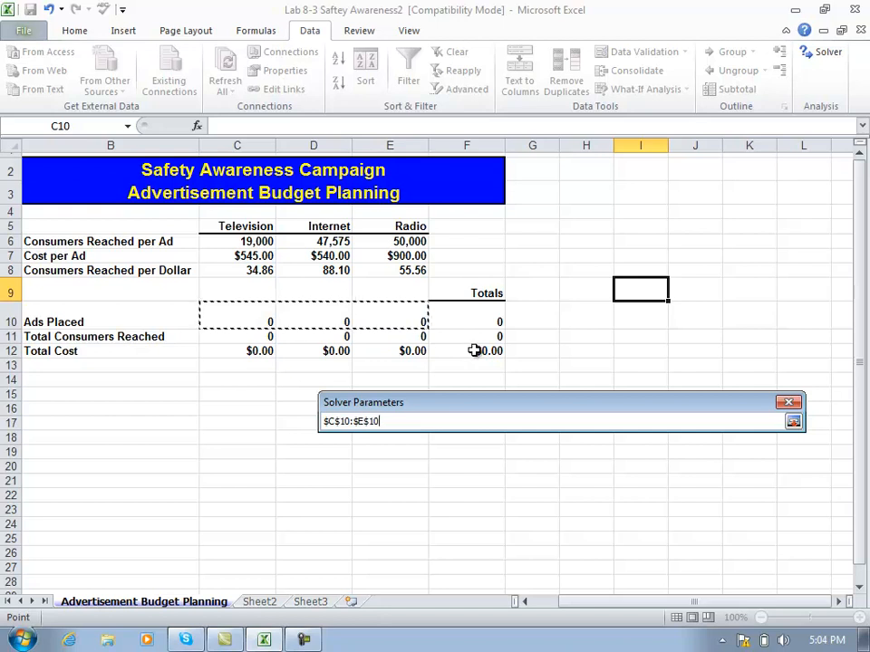
{"action": "left_click", "coordinate": [793, 423]}
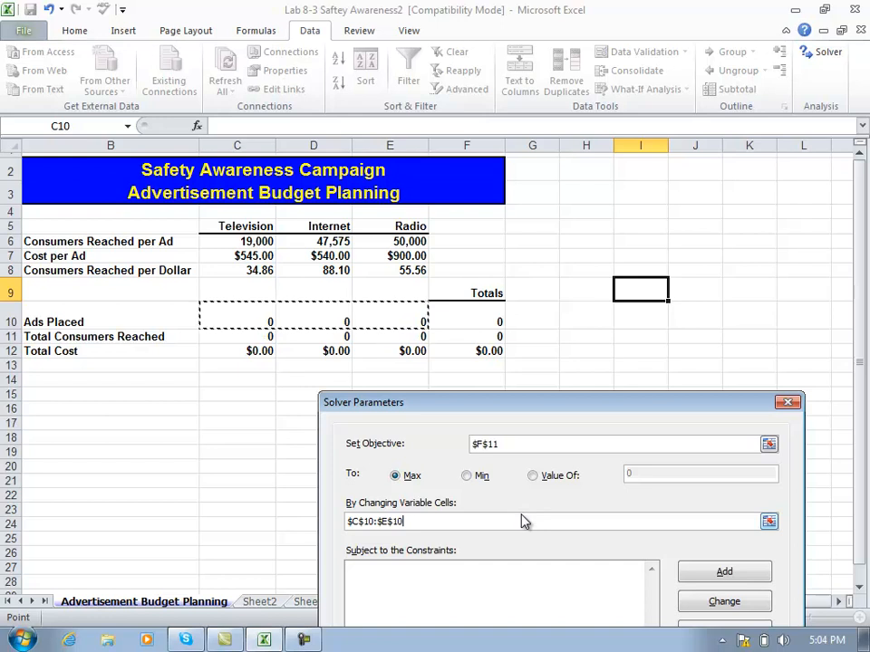
Add a Solver constraint limiting the television ads placed, cell C10, to <= 14
{"action": "left_click_drag", "start_coordinate": [630, 404], "coordinate": [644, 342]}
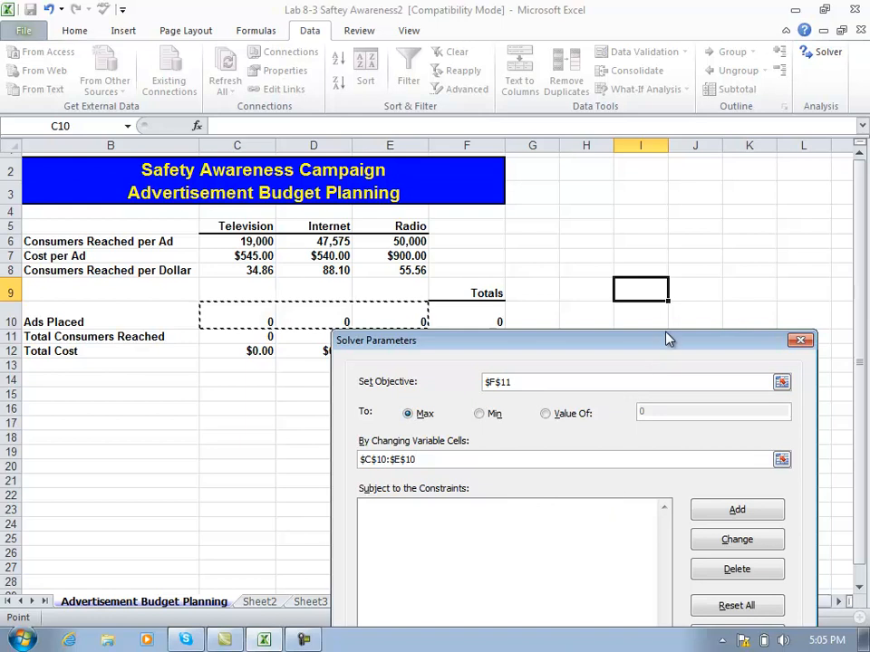
{"action": "left_click_drag", "start_coordinate": [666, 337], "coordinate": [570, 250]}
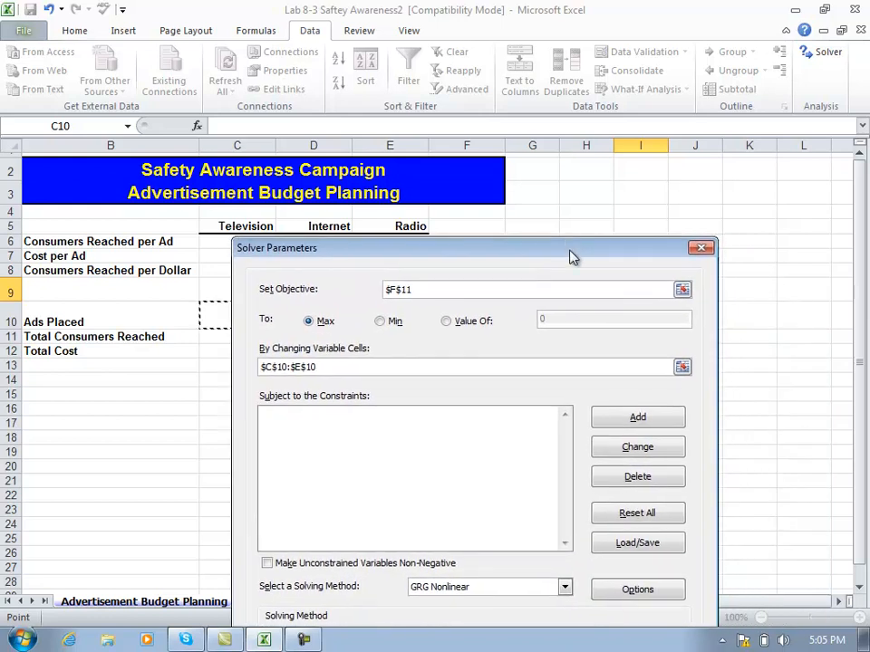
{"action": "left_click_drag", "start_coordinate": [571, 259], "coordinate": [569, 349]}
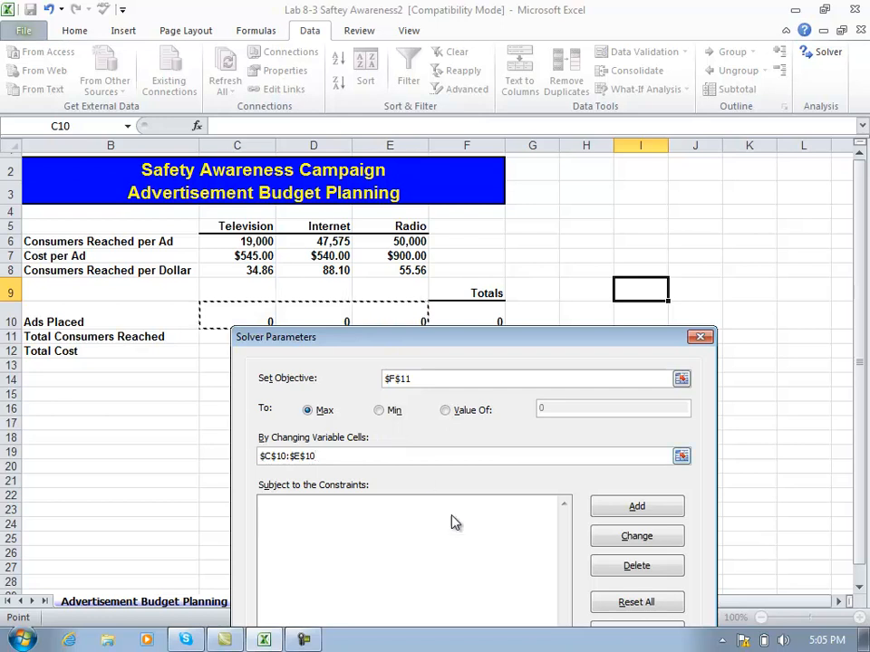
{"action": "left_click", "coordinate": [628, 509]}
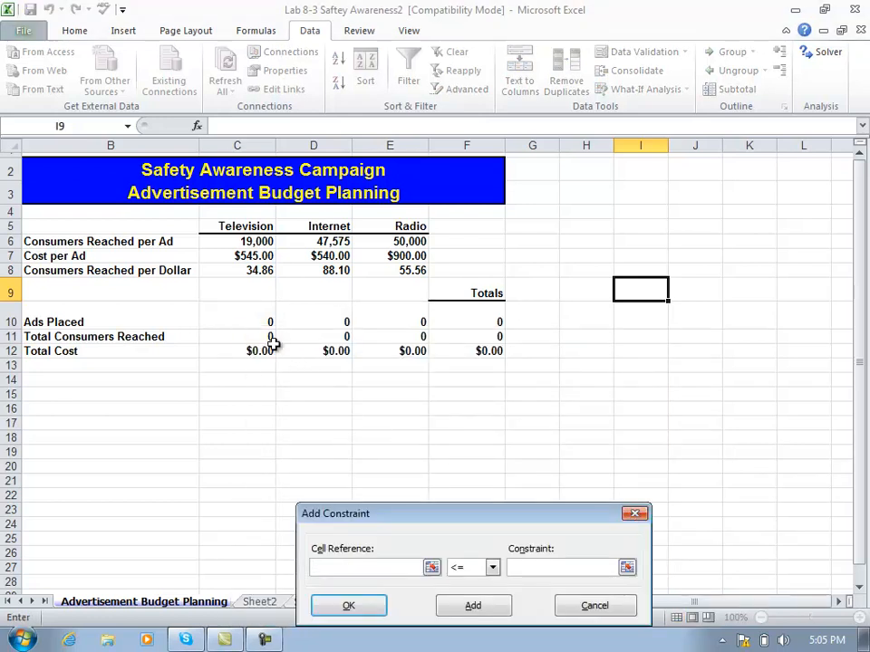
{"action": "left_click", "coordinate": [244, 319]}
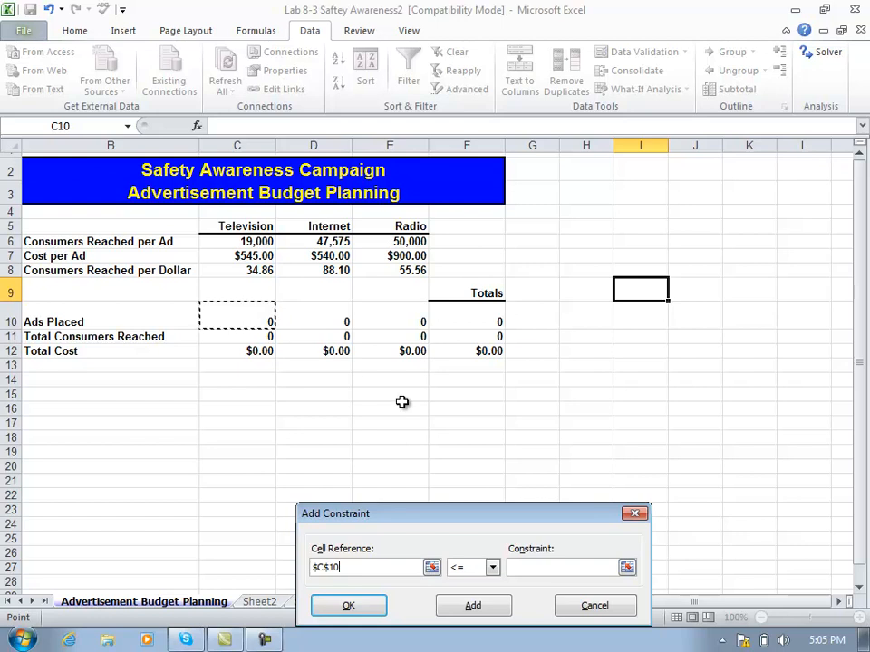
{"action": "left_click", "coordinate": [521, 568]}
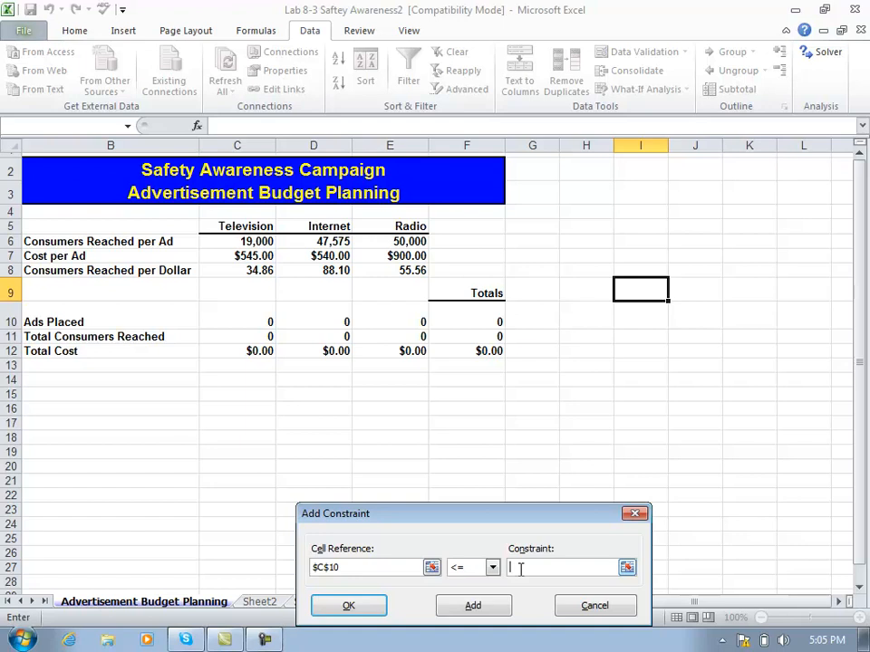
{"action": "type", "text": "14"}
{"action": "left_click", "coordinate": [485, 612]}
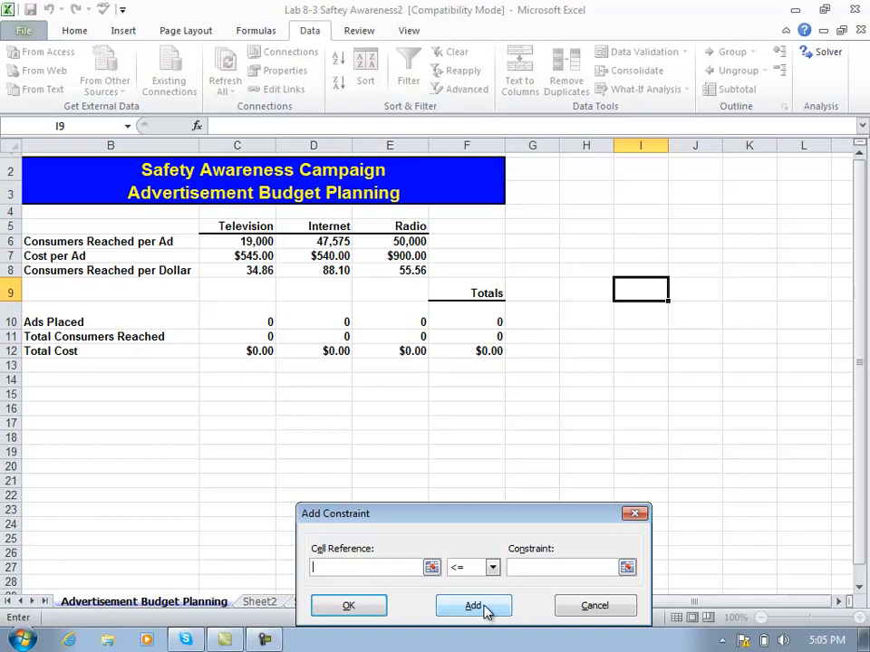
Add a Solver constraint limiting the Internet ads placed, cell D10, to <= 30
{"action": "left_click", "coordinate": [333, 319]}
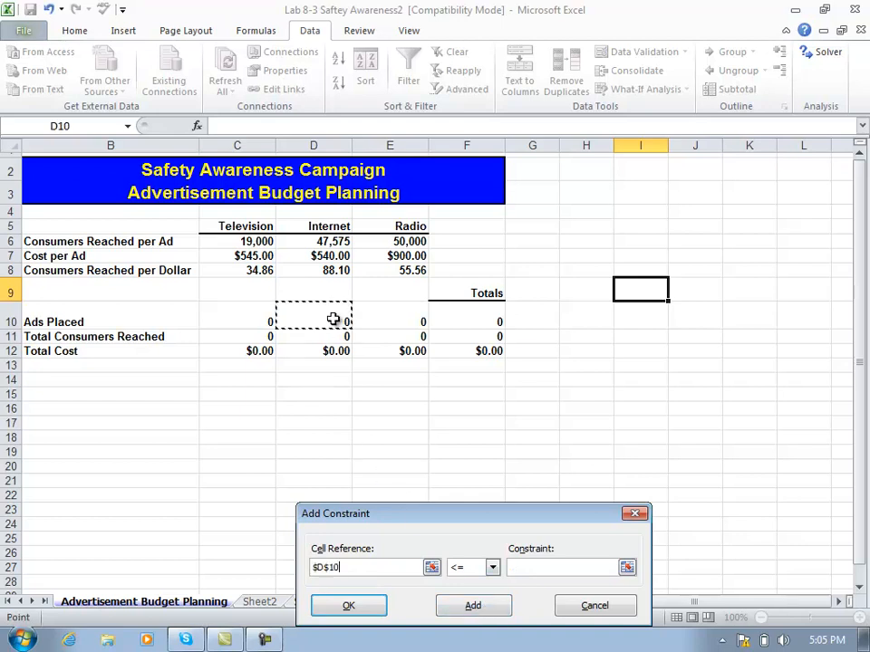
{"action": "left_click", "coordinate": [520, 571]}
{"action": "type", "text": "30"}
{"action": "left_click", "coordinate": [494, 608]}
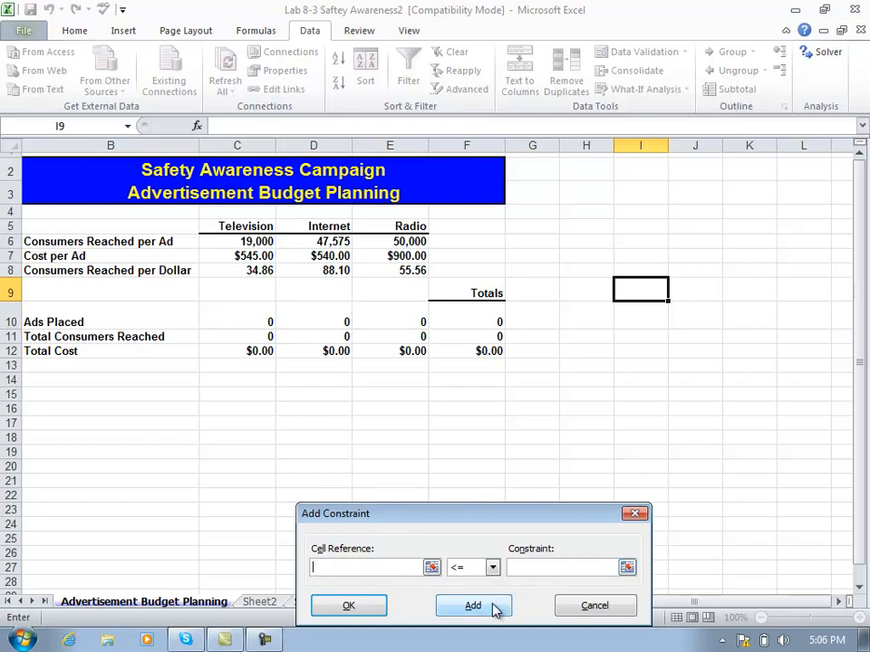
Add a Solver constraint limiting the radio ads placed, cell E10, to <= 21, and return to the Solver parameters
{"action": "left_click", "coordinate": [394, 319]}
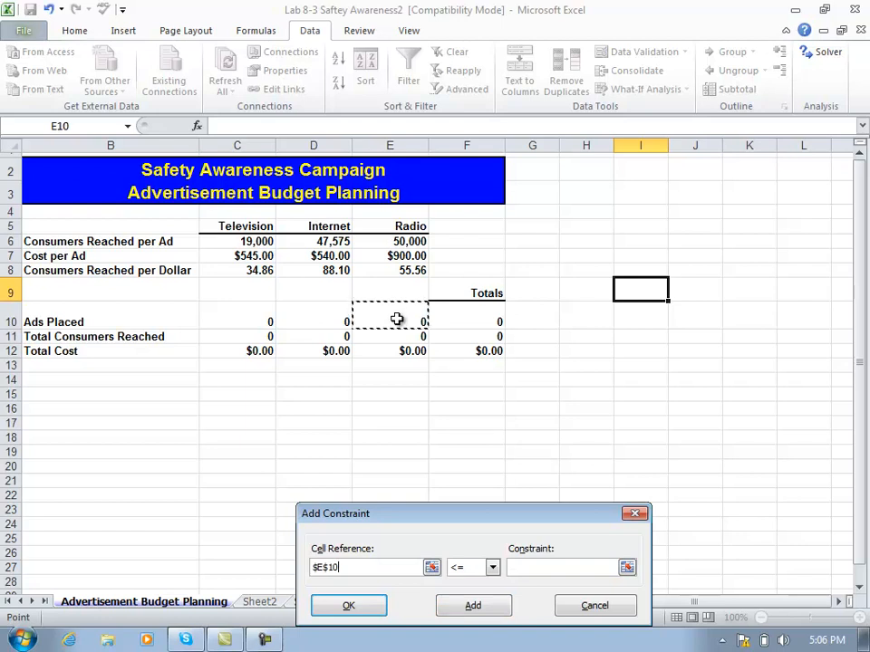
{"action": "left_click", "coordinate": [539, 569]}
{"action": "type", "text": "21"}
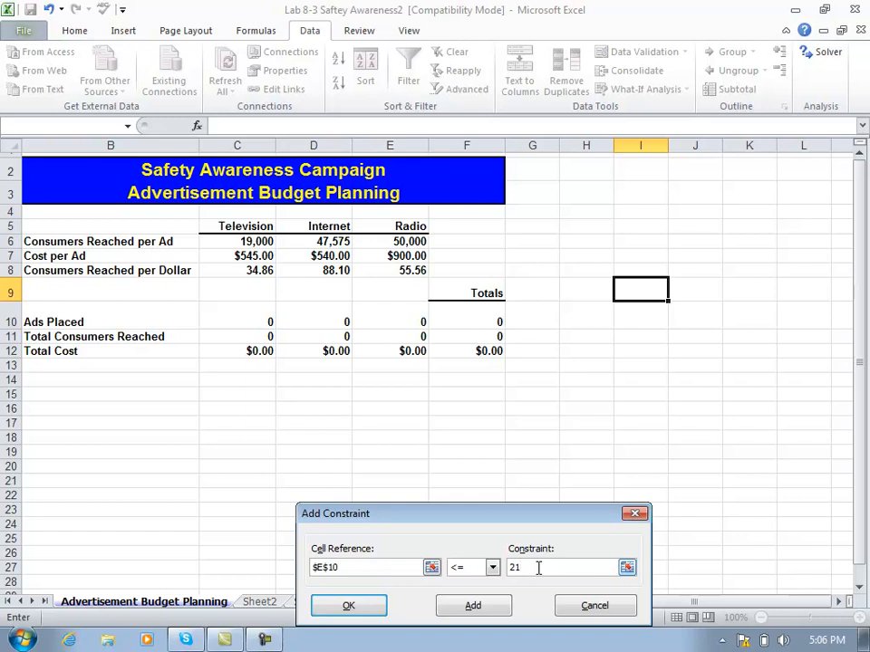
{"action": "left_click", "coordinate": [501, 606]}
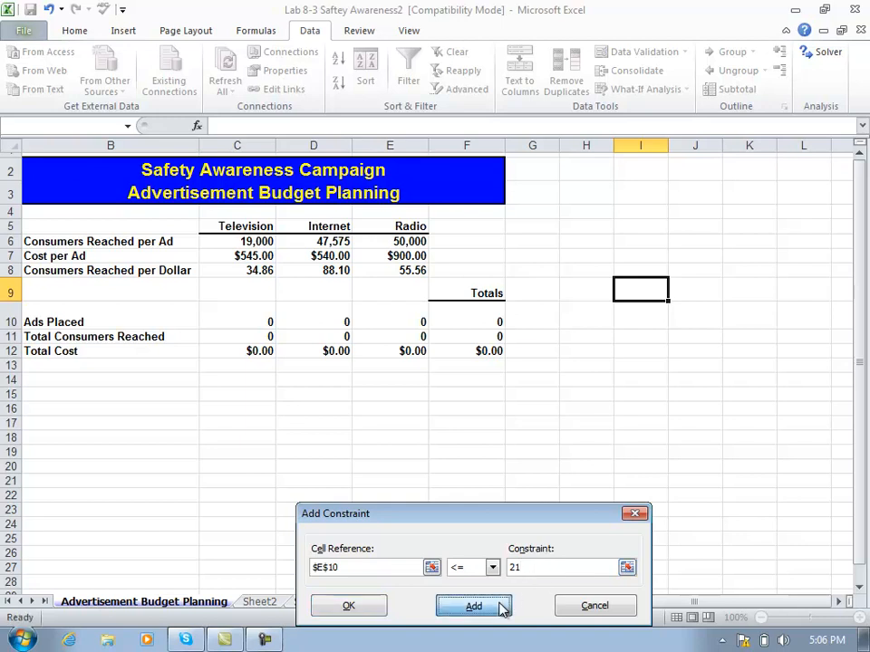
{"action": "left_click", "coordinate": [593, 608]}
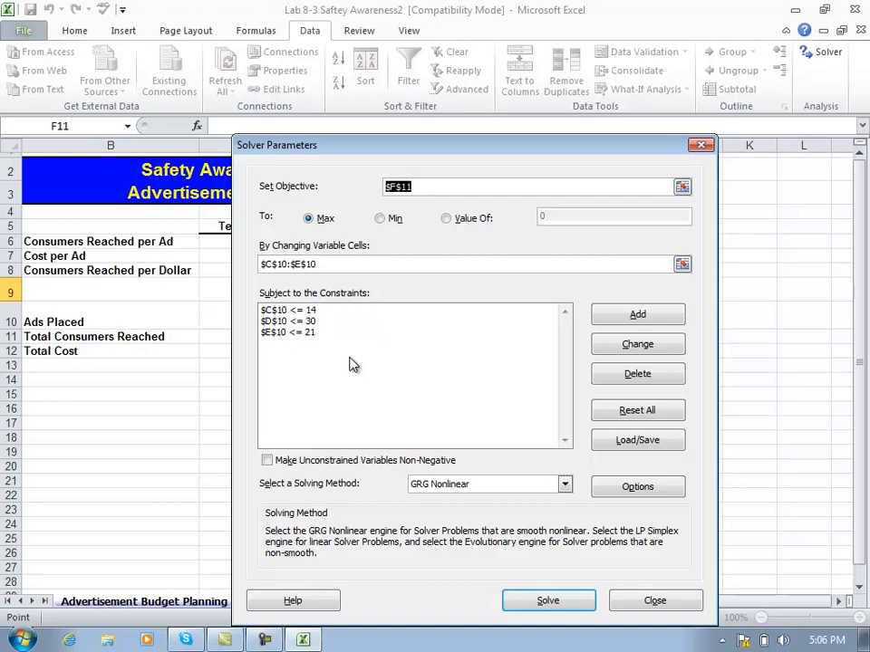
Add a Solver constraint requiring the ads placed in C10:E10 to be >= 1, and return to the Solver parameters
{"action": "left_click", "coordinate": [611, 319]}
{"action": "left_click_drag", "start_coordinate": [571, 337], "coordinate": [571, 383]}
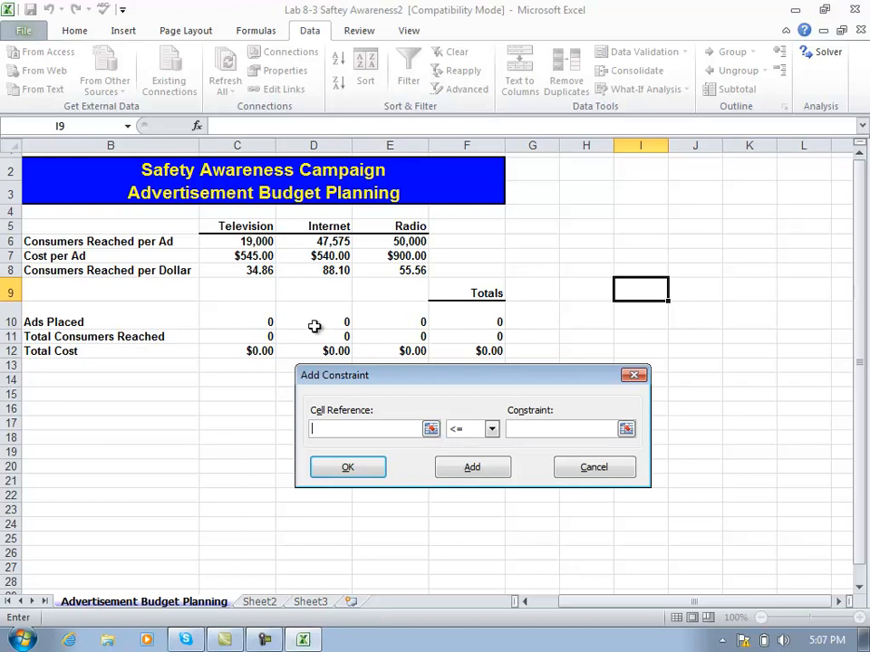
{"action": "left_click", "coordinate": [430, 428]}
{"action": "left_click_drag", "start_coordinate": [227, 318], "coordinate": [366, 318]}
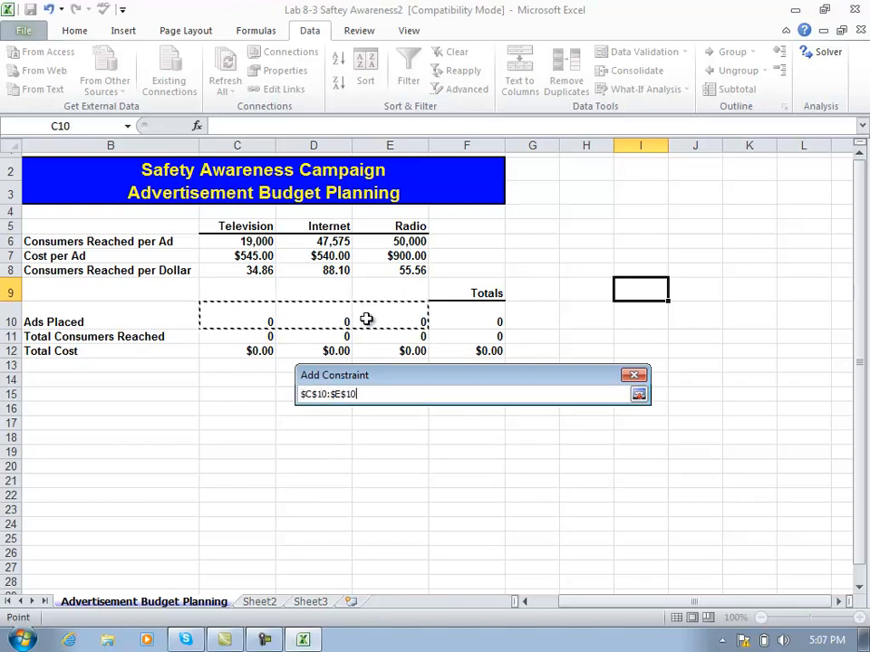
{"action": "left_click", "coordinate": [638, 396]}
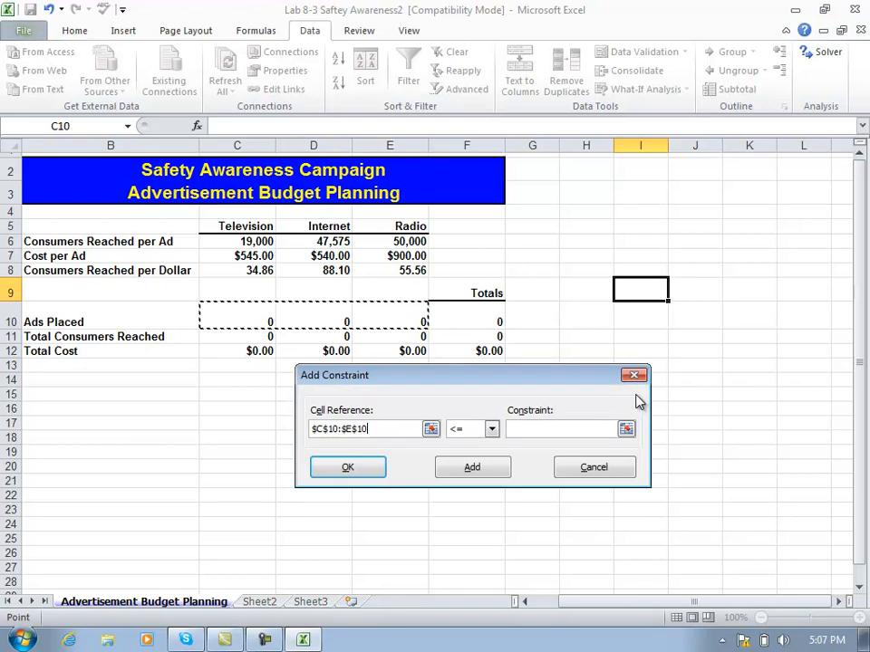
{"action": "left_click", "coordinate": [492, 431]}
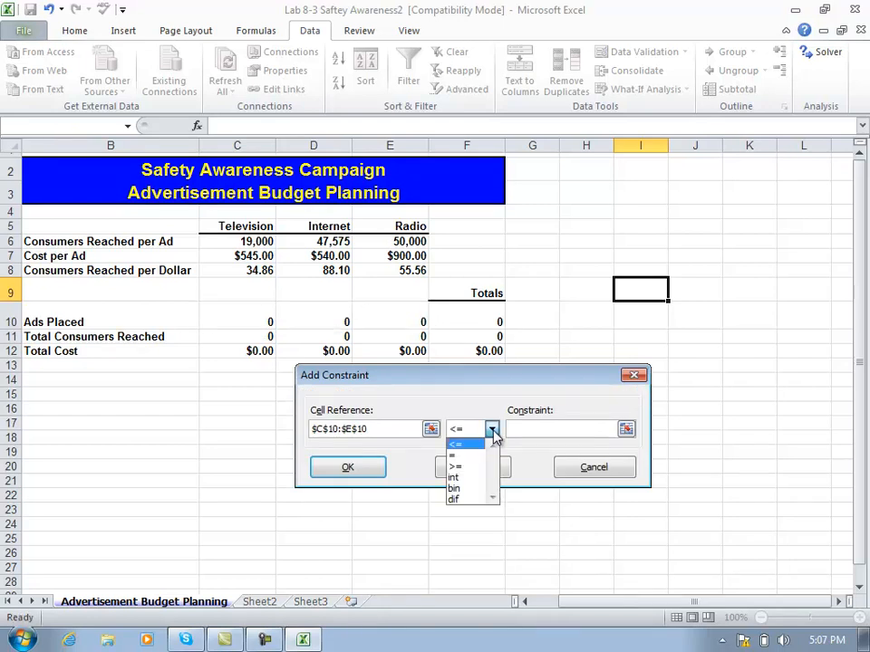
{"action": "left_click", "coordinate": [484, 467]}
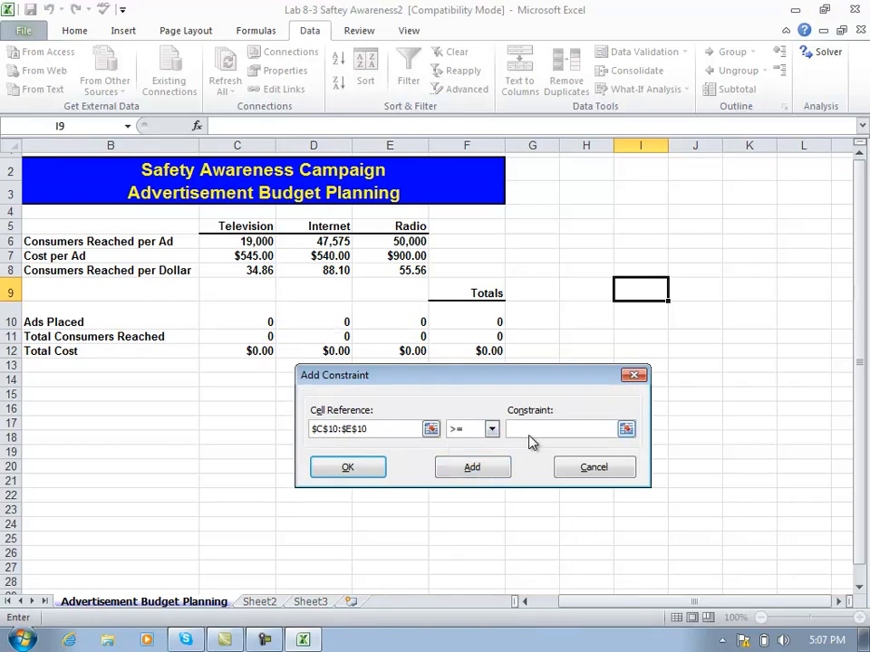
{"action": "type", "text": "1"}
{"action": "left_click", "coordinate": [500, 470]}
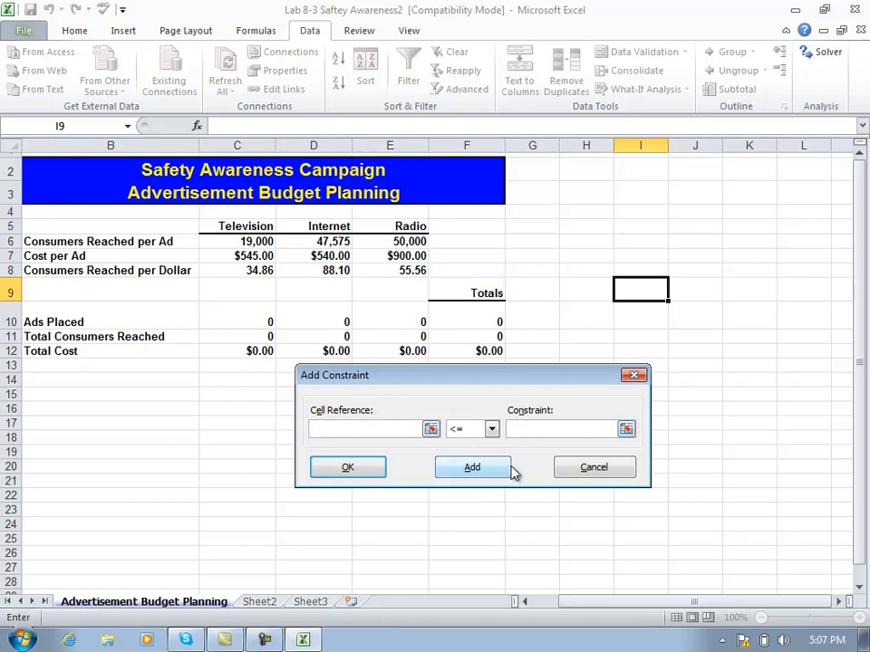
{"action": "left_click", "coordinate": [576, 468]}
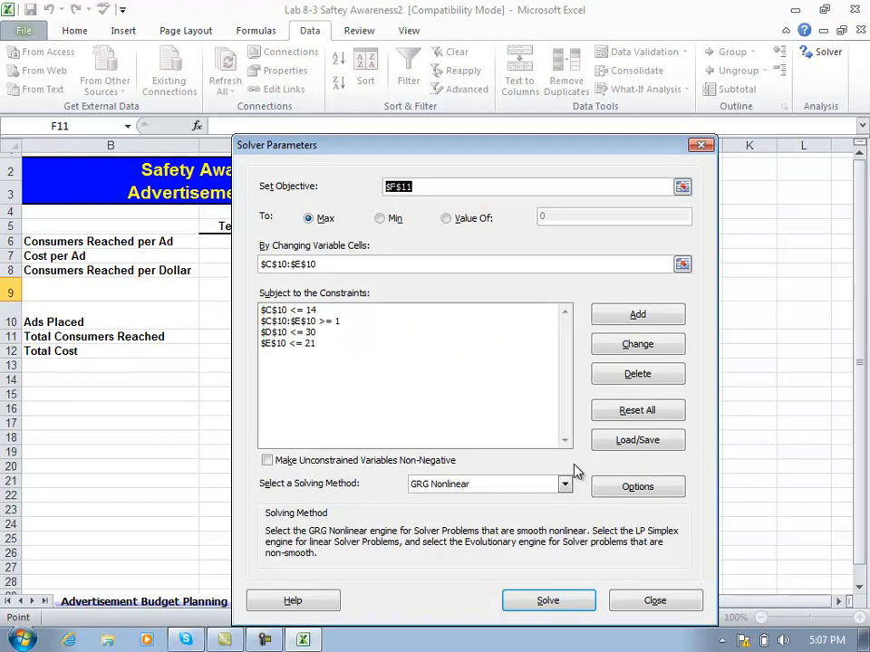
Add a Solver constraint requiring the ads placed in C10:E10 to be integers, and return to the Solver parameters
{"action": "left_click", "coordinate": [637, 317]}
{"action": "left_click_drag", "start_coordinate": [497, 342], "coordinate": [494, 404]}
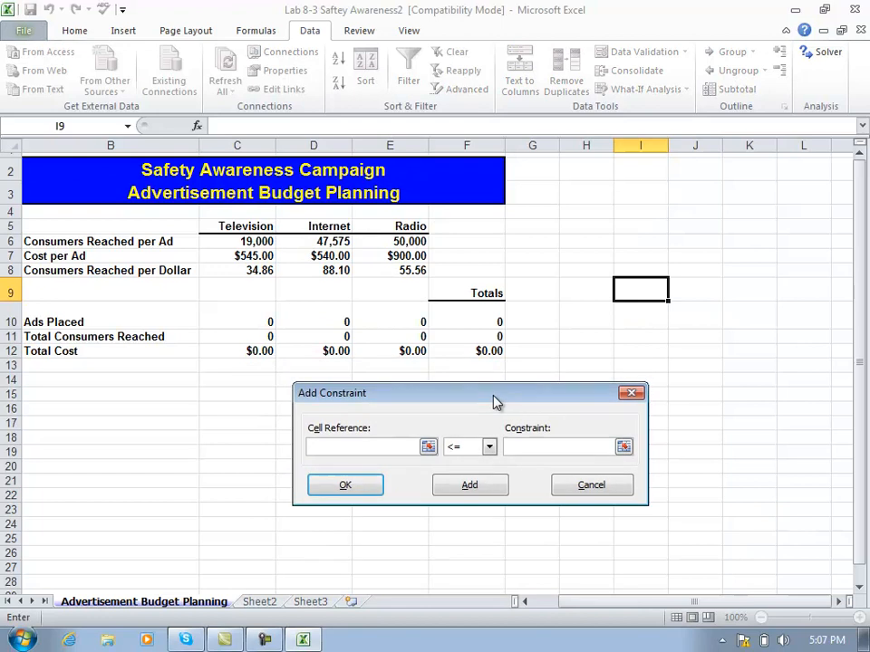
{"action": "left_click", "coordinate": [427, 447]}
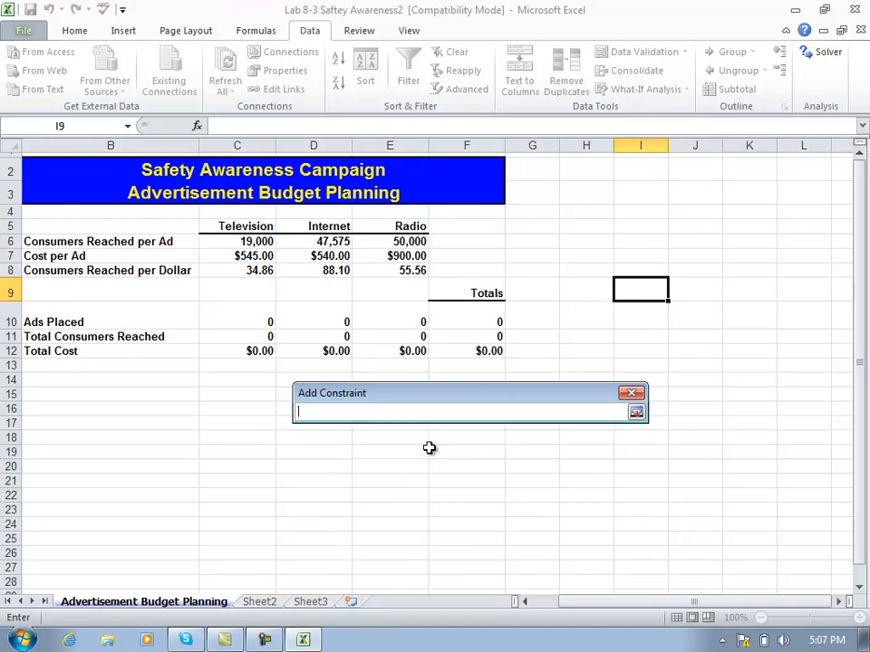
{"action": "left_click_drag", "start_coordinate": [253, 325], "coordinate": [383, 323]}
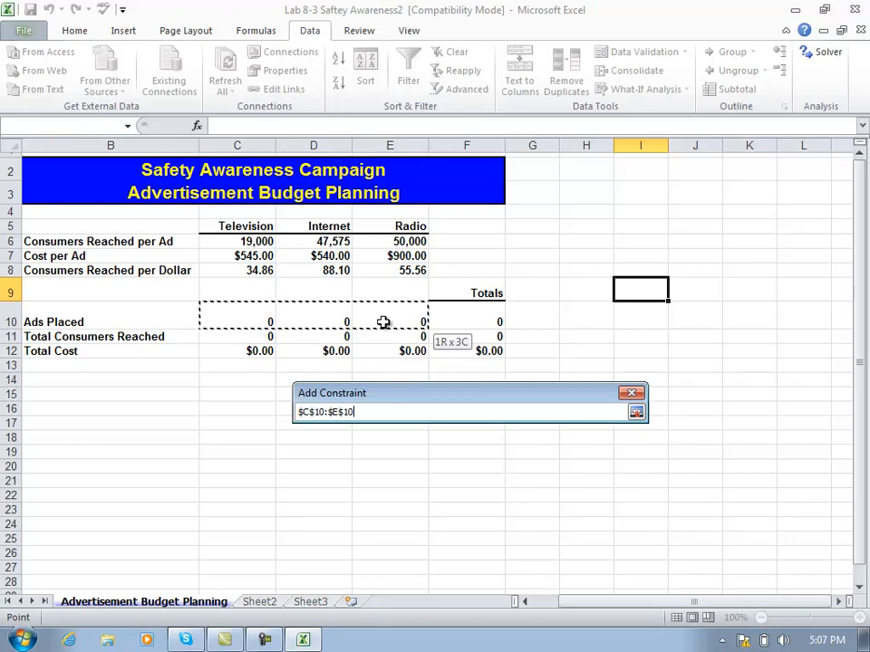
{"action": "left_click", "coordinate": [636, 413]}
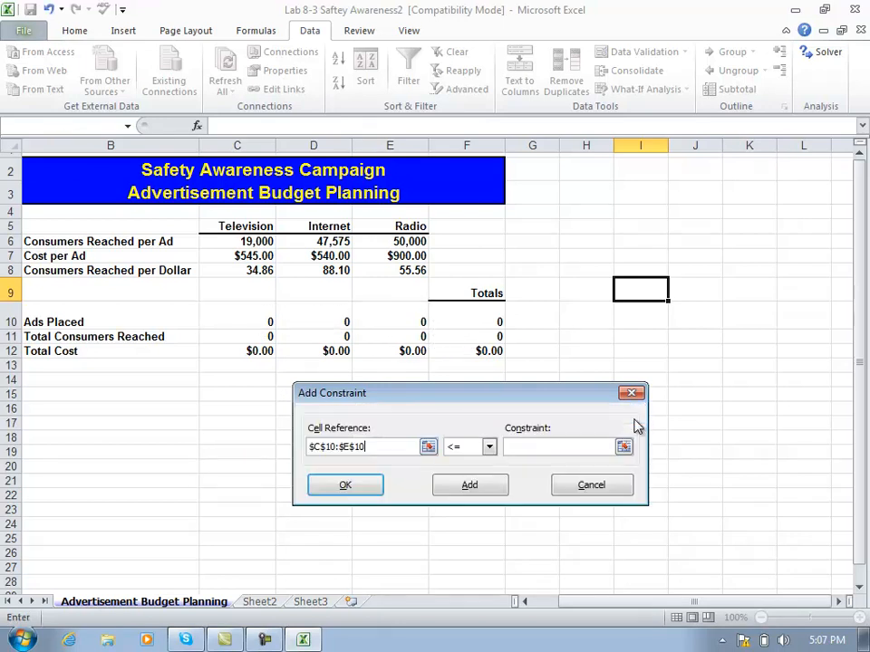
{"action": "left_click", "coordinate": [488, 447]}
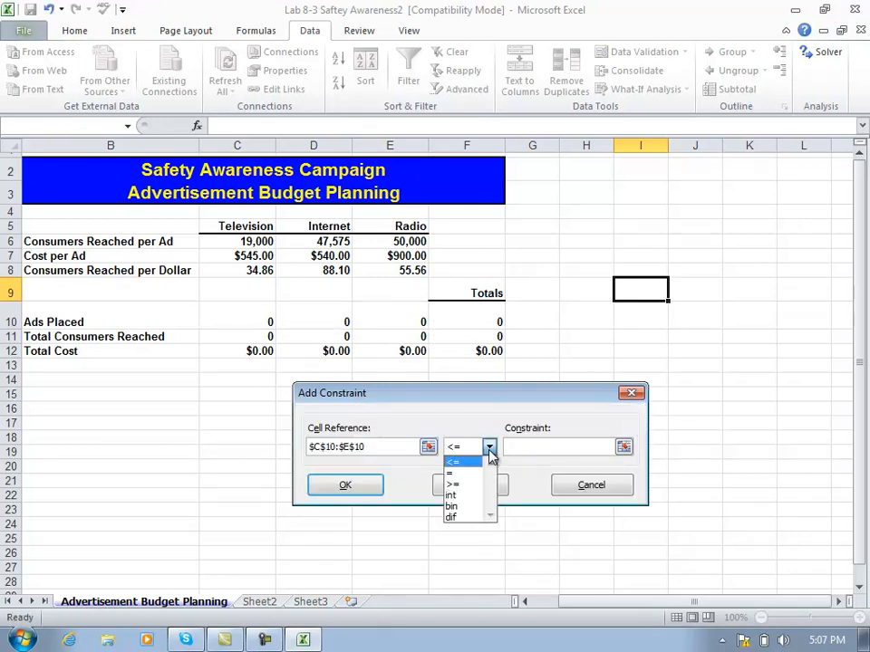
{"action": "left_click", "coordinate": [469, 496]}
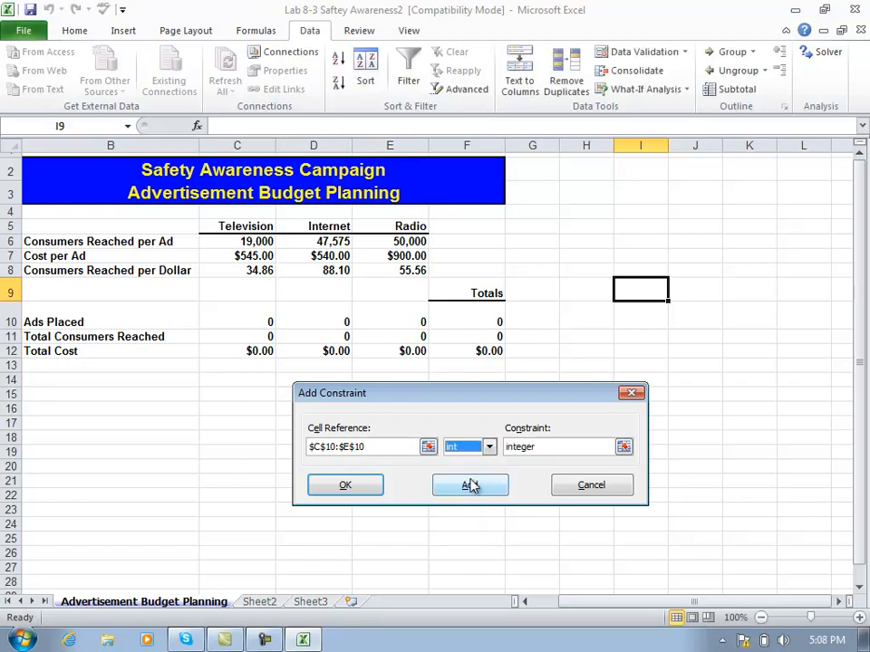
{"action": "left_click", "coordinate": [470, 486]}
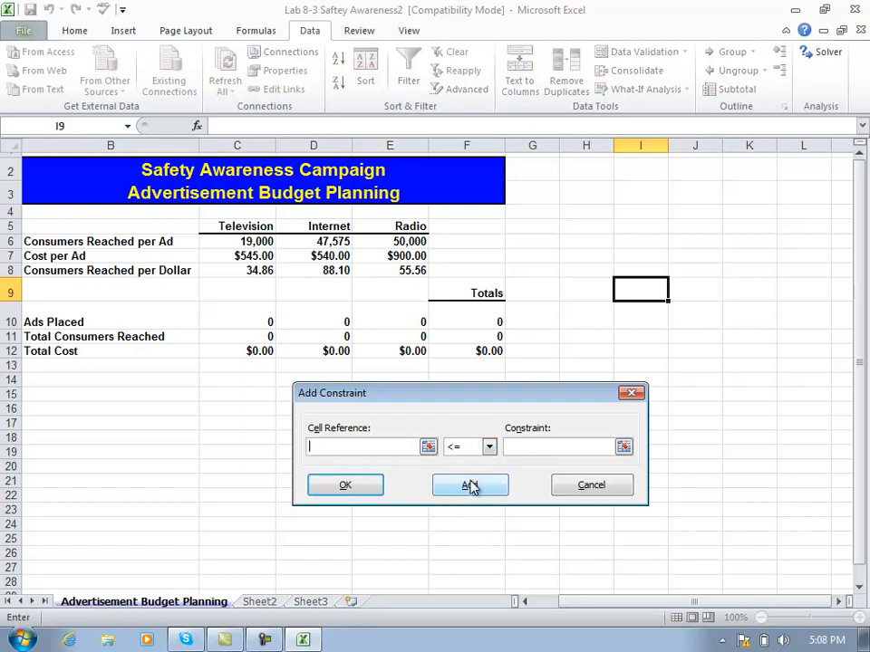
{"action": "left_click", "coordinate": [589, 486]}
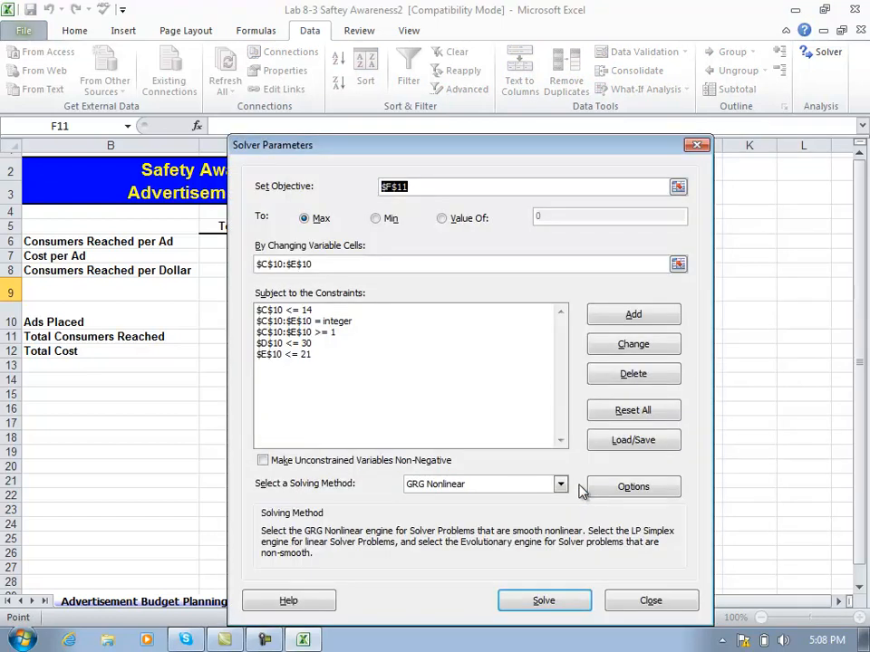
Add a Solver constraint limiting the overall total cost, cell F12, to <= 24000, and return to the Solver parameters
{"action": "left_click_drag", "start_coordinate": [572, 151], "coordinate": [564, 408]}
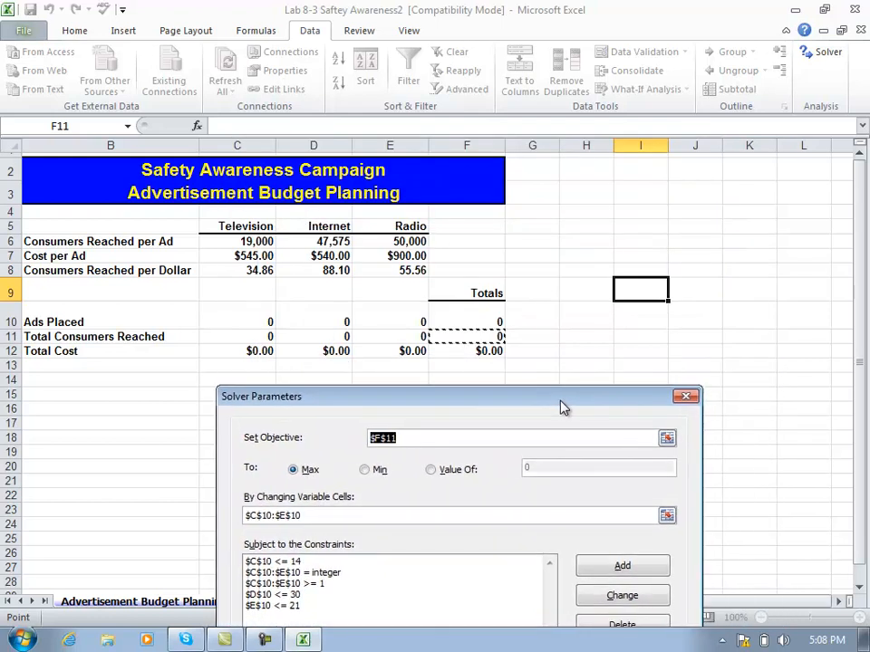
{"action": "left_click", "coordinate": [623, 567]}
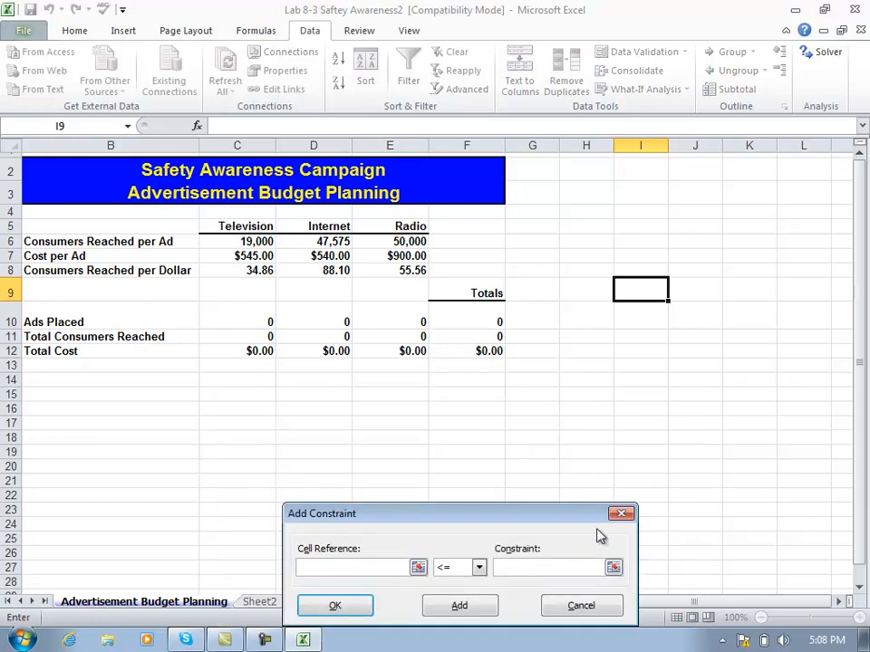
{"action": "left_click_drag", "start_coordinate": [586, 521], "coordinate": [585, 514]}
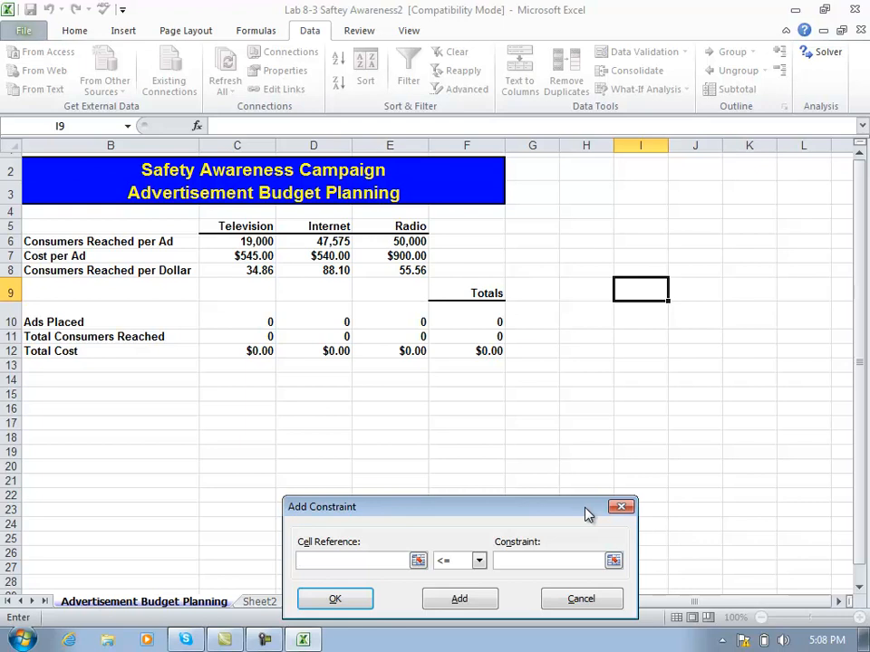
{"action": "left_click", "coordinate": [477, 353]}
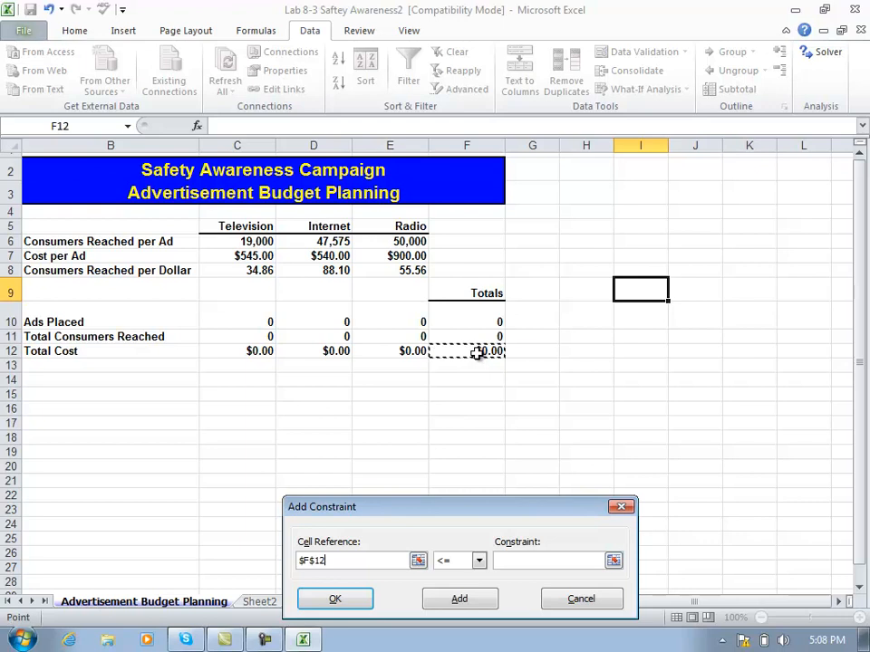
{"action": "left_click", "coordinate": [505, 561]}
{"action": "type", "text": "24"}
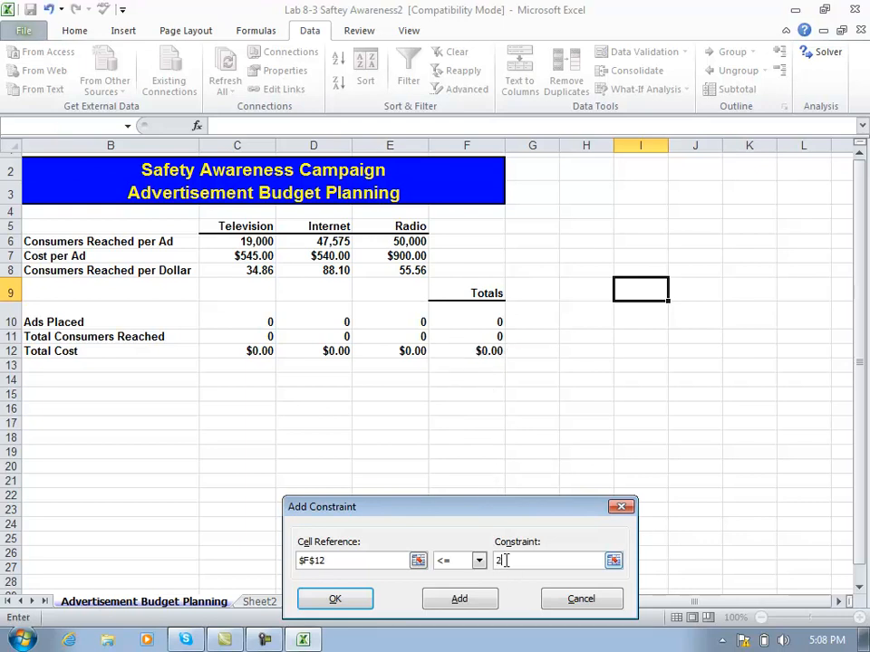
{"action": "type", "text": "000"}
{"action": "left_click", "coordinate": [476, 601]}
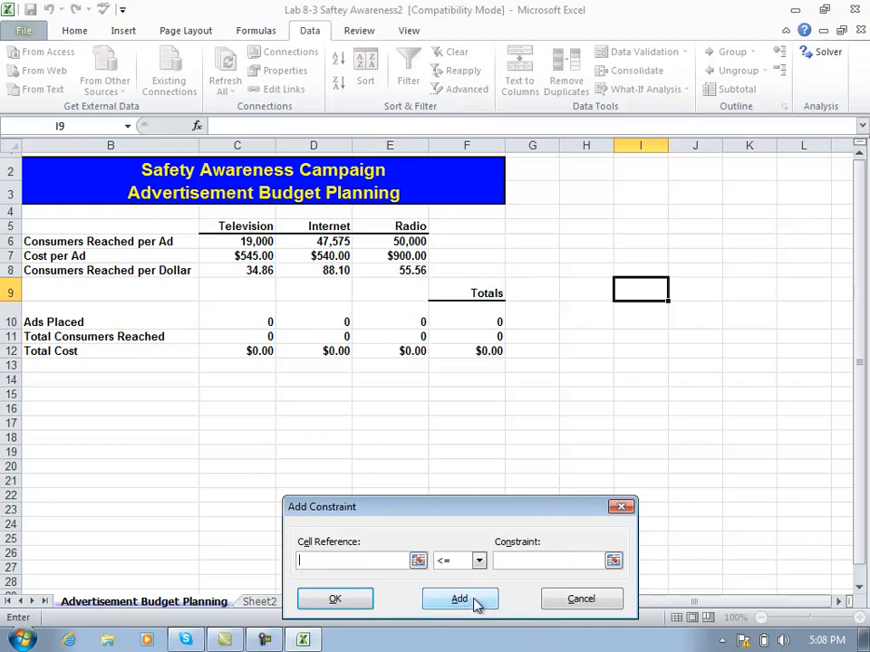
{"action": "left_click", "coordinate": [563, 604]}
{"action": "left_click", "coordinate": [563, 607]}
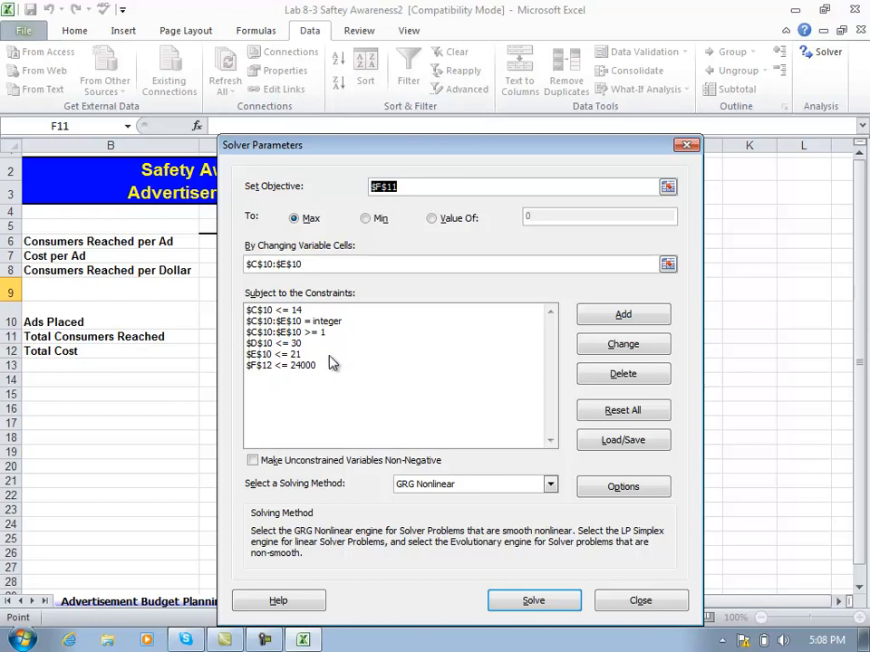
Set the solving method to Simplex LP and solve the model, uncovering the worksheet values behind the Solver results
{"action": "left_click_drag", "start_coordinate": [481, 151], "coordinate": [504, 433]}
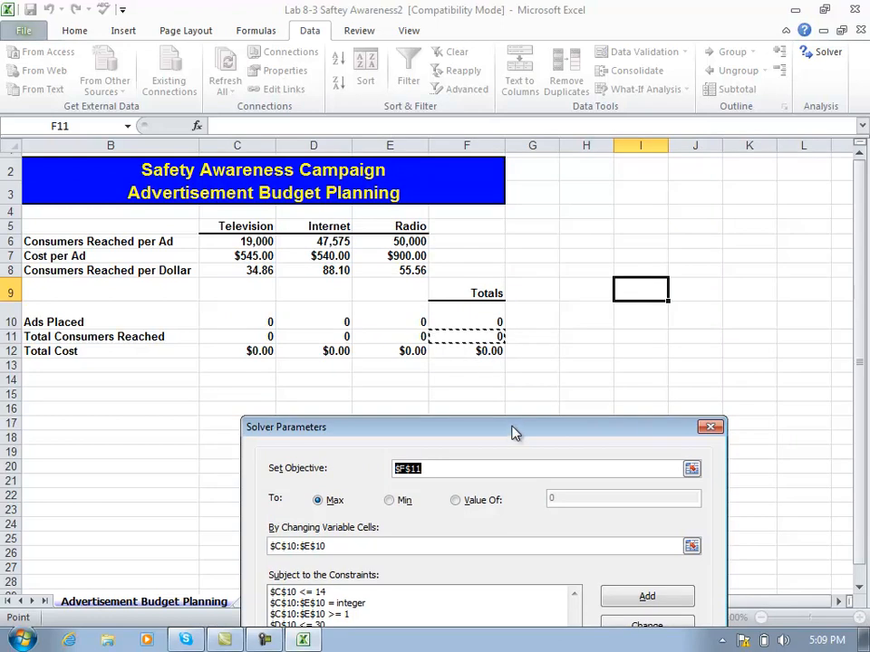
{"action": "left_click_drag", "start_coordinate": [512, 433], "coordinate": [518, 232]}
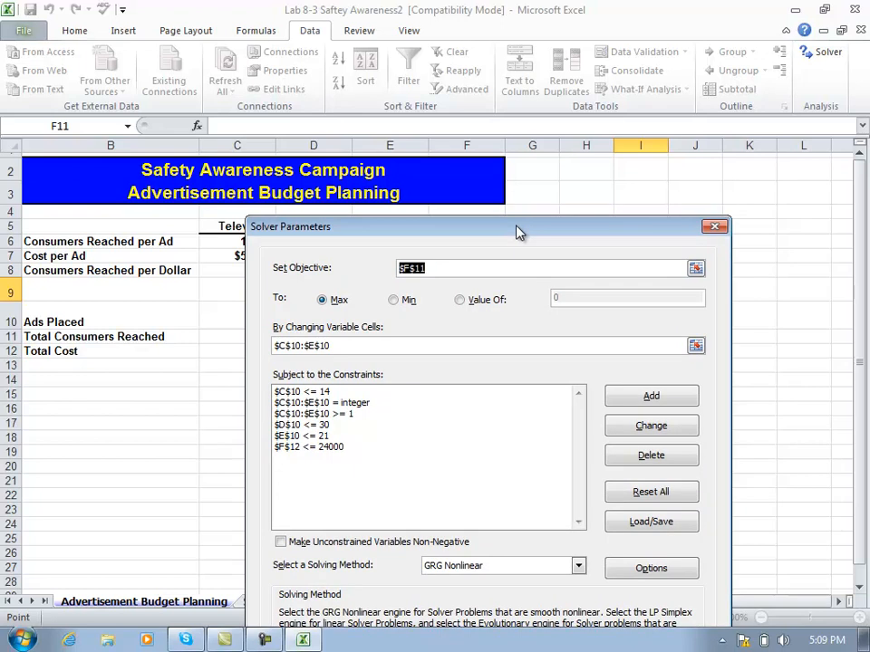
{"action": "left_click", "coordinate": [578, 565]}
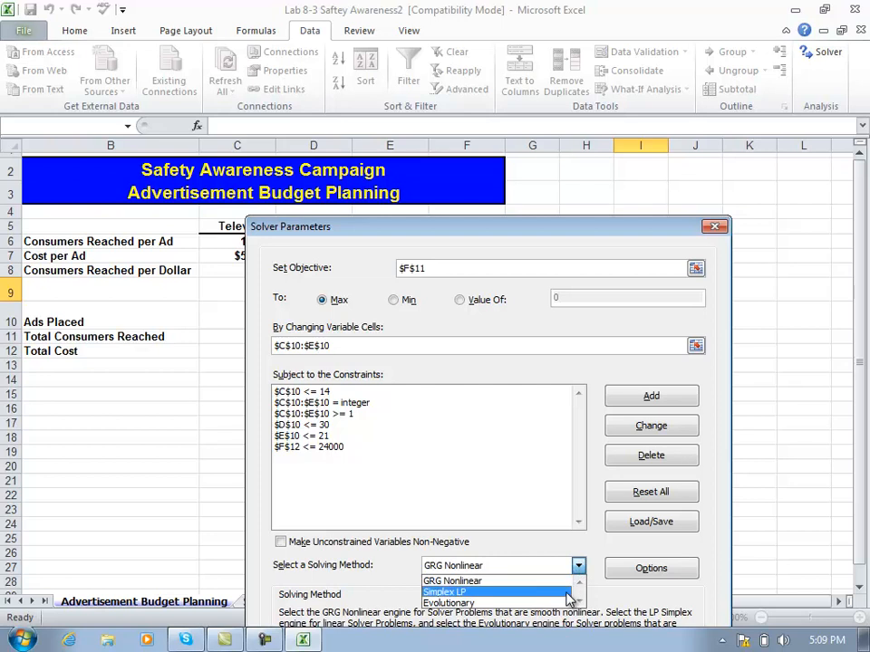
{"action": "left_click", "coordinate": [568, 592]}
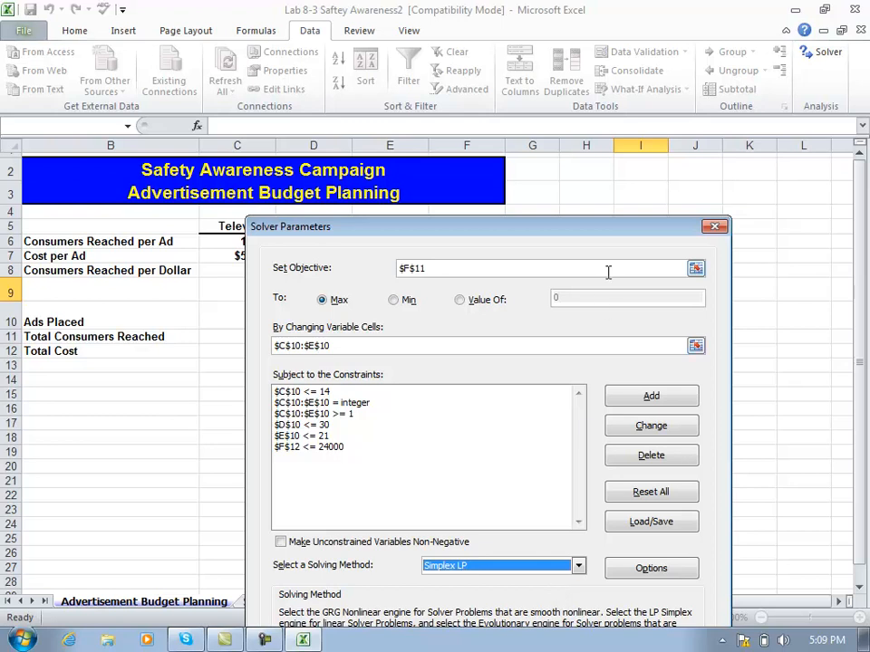
{"action": "left_click_drag", "start_coordinate": [628, 233], "coordinate": [614, 108]}
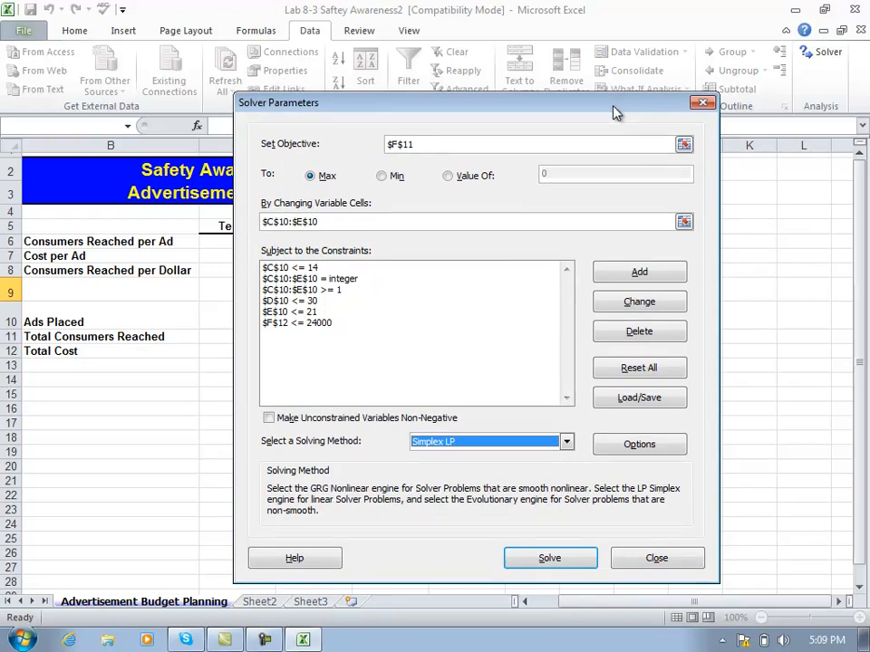
{"action": "left_click", "coordinate": [571, 560]}
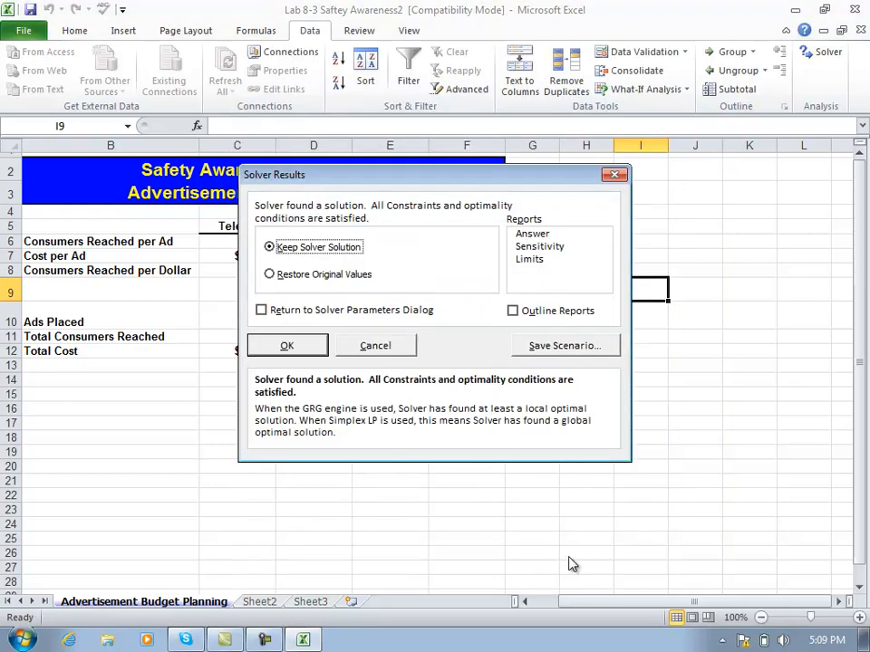
{"action": "left_click_drag", "start_coordinate": [566, 179], "coordinate": [575, 411]}
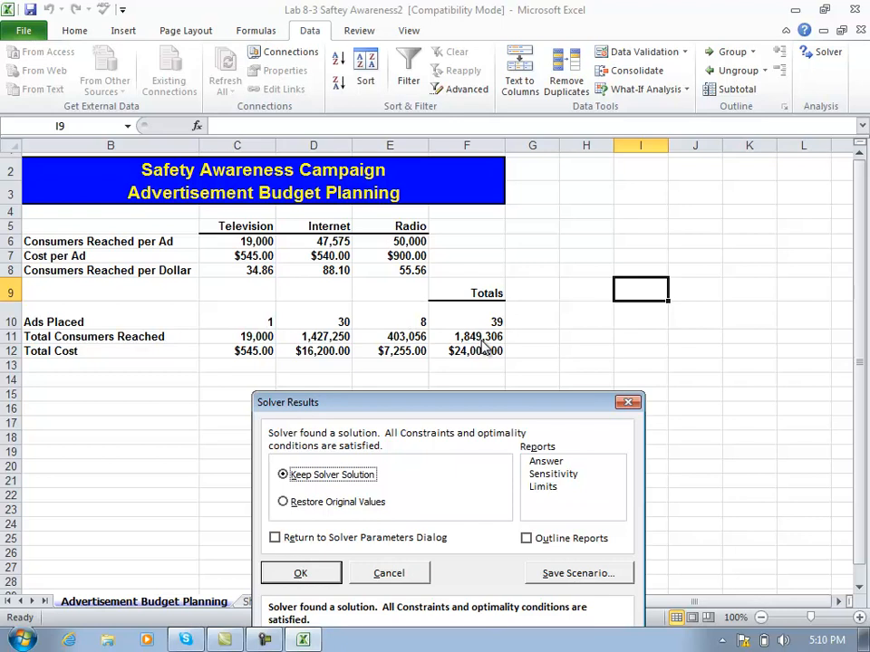
With the Answer report selected, save the Solver result as a scenario named May Campaign, and keep the Solver solution
{"action": "left_click", "coordinate": [556, 463]}
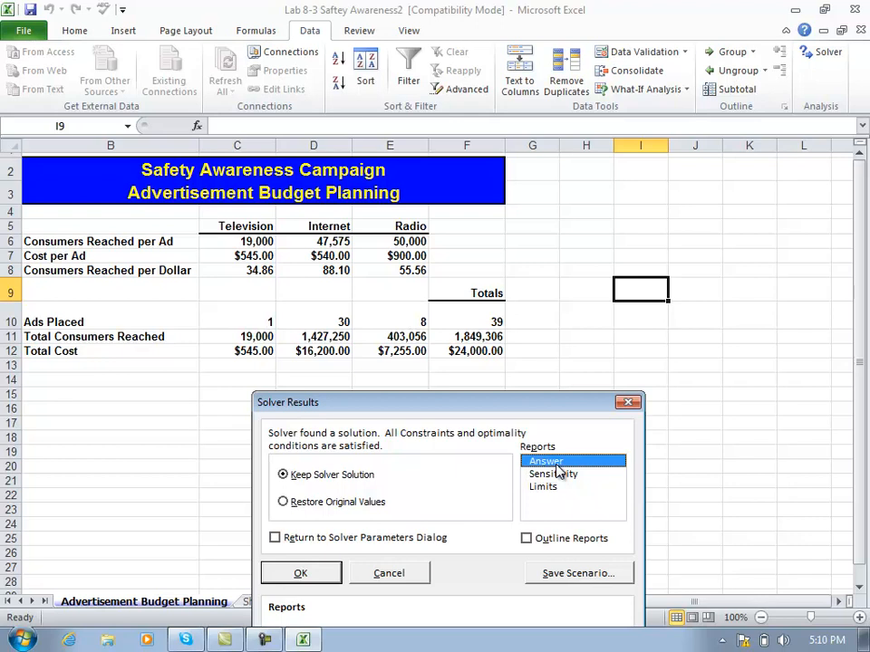
{"action": "left_click", "coordinate": [584, 579]}
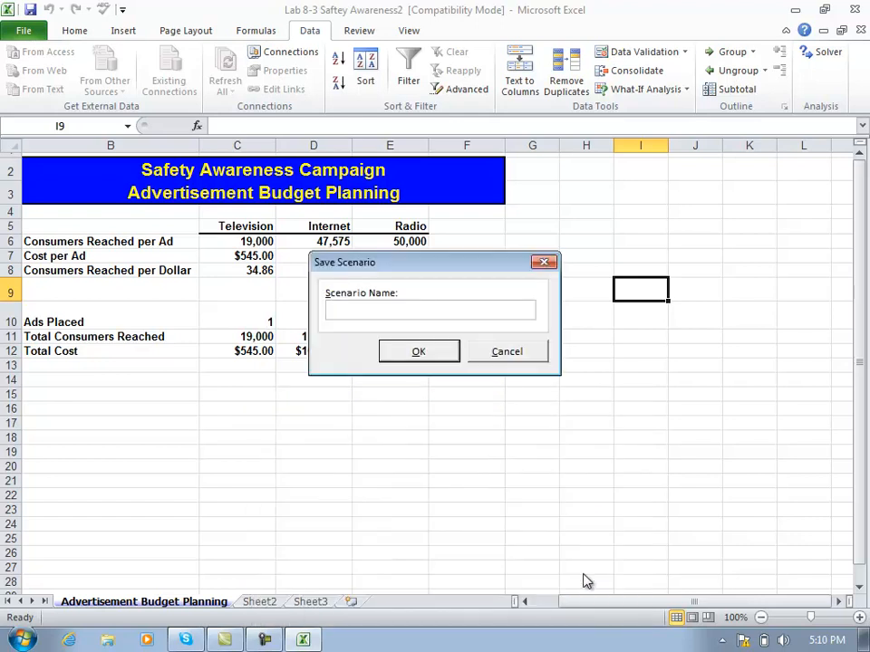
{"action": "type", "text": "May Campaign"}
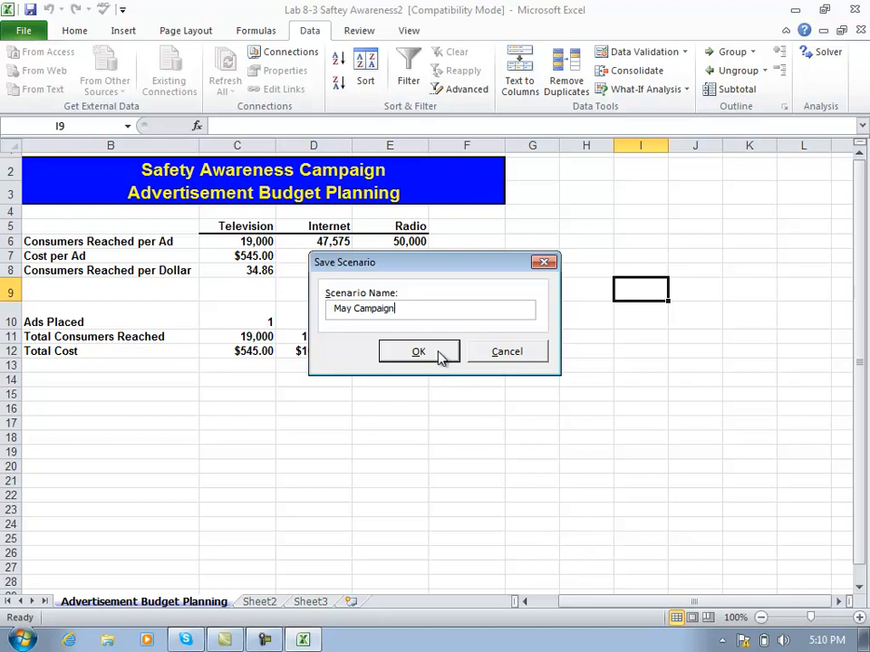
{"action": "left_click", "coordinate": [440, 357]}
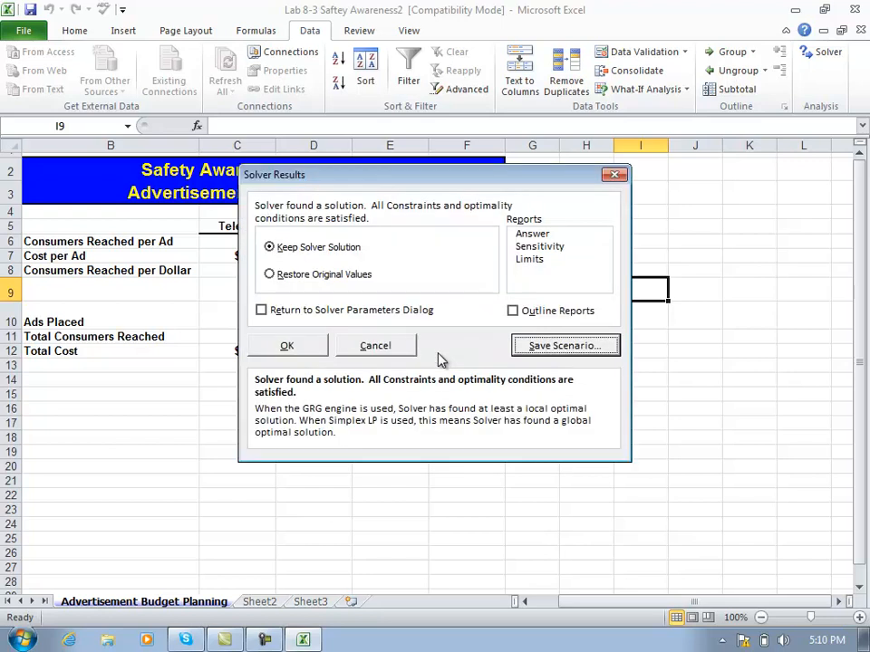
{"action": "left_click", "coordinate": [291, 347]}
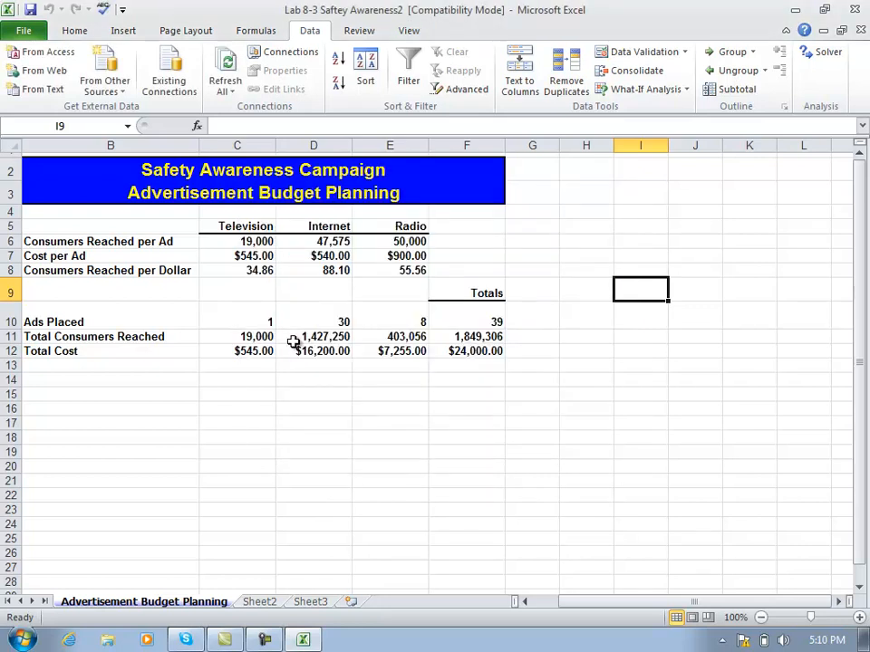
Show the available What-If Analysis tools
{"action": "left_click", "coordinate": [686, 92]}
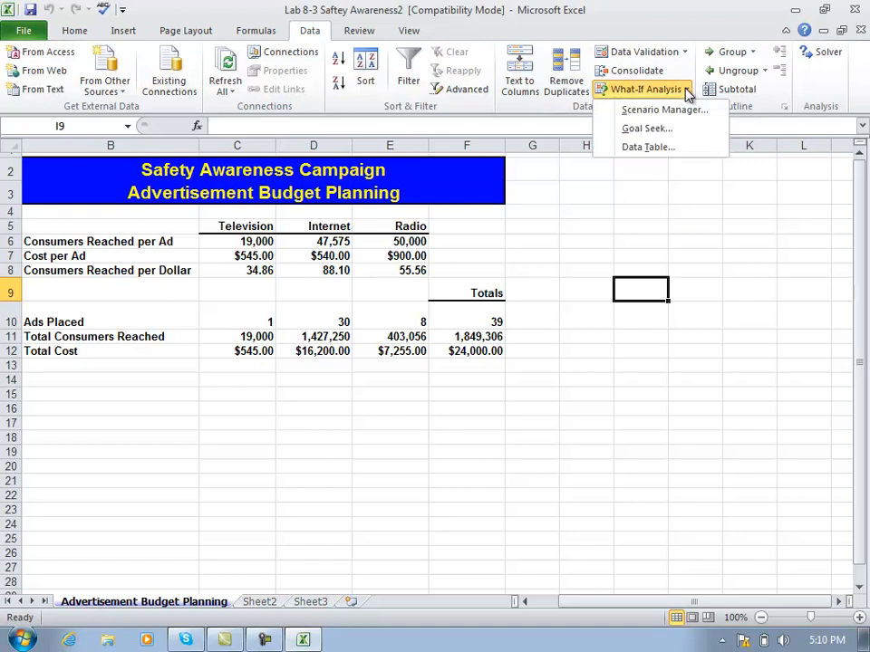